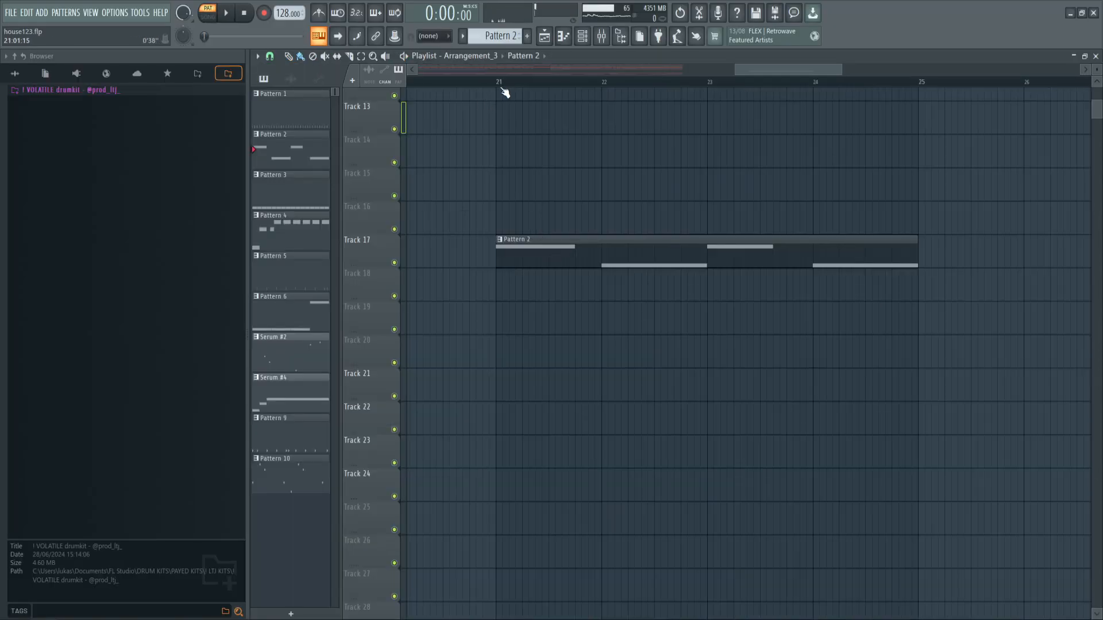
# Select bars 21 to 25 over the Pattern 2 clip and review the render settings for consolidating it
pyautogui.click(501, 84)
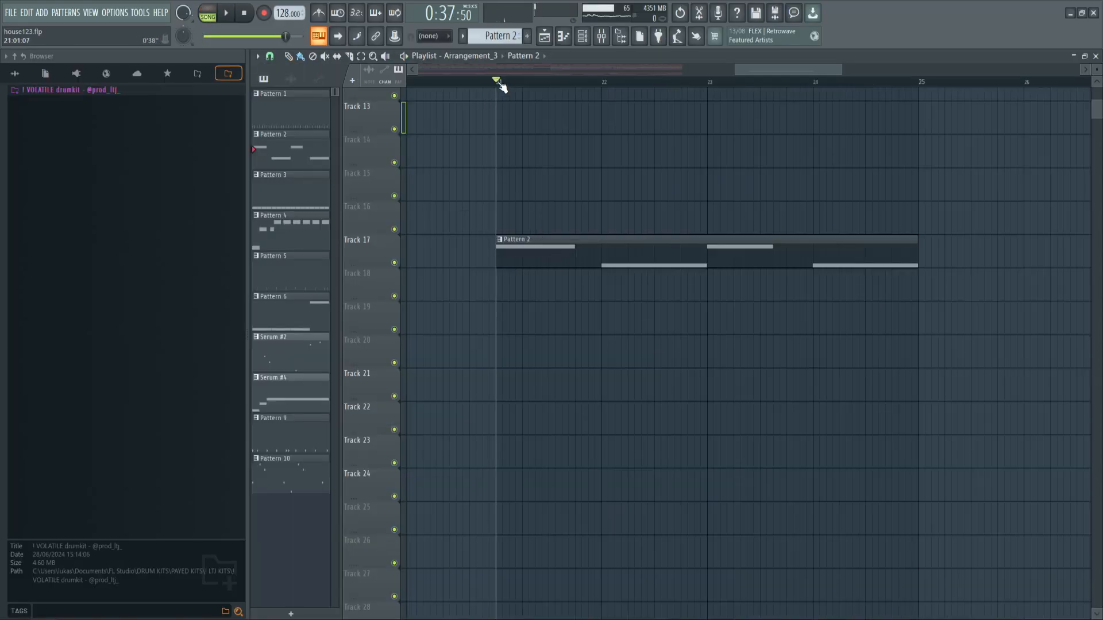
pyautogui.scroll(3, 502, 85)
pyautogui.scroll(-4, 526, 89)
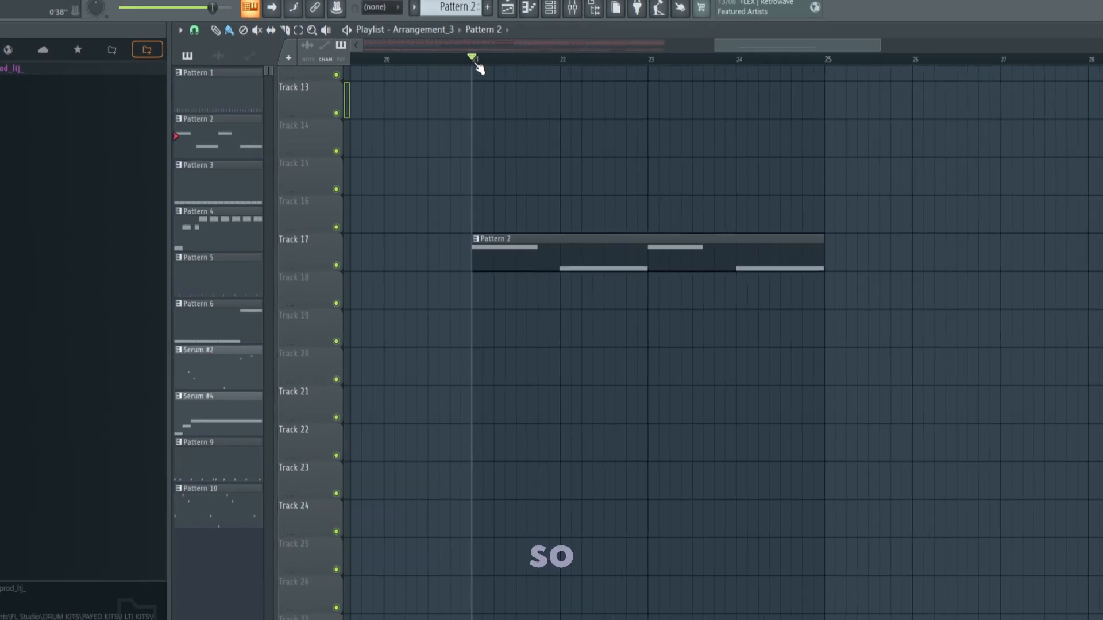
pyautogui.moveTo(513, 84); pyautogui.dragTo(800, 109)
pyautogui.moveTo(819, 26); pyautogui.dragTo(828, 30)
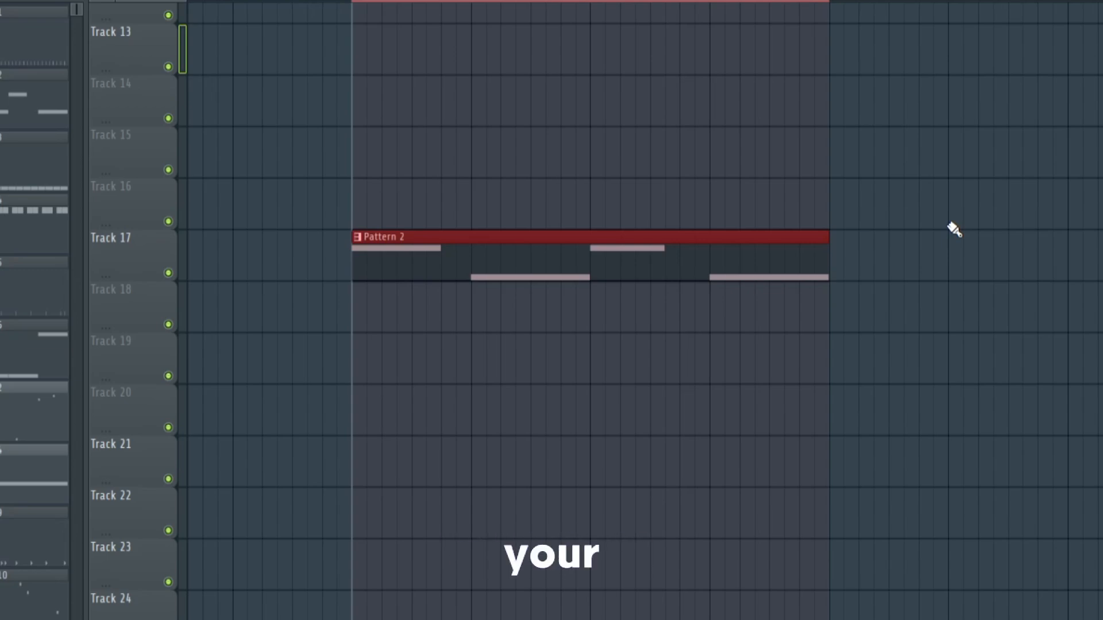
pyautogui.hotkey('ctrl', 'alt', 'c')
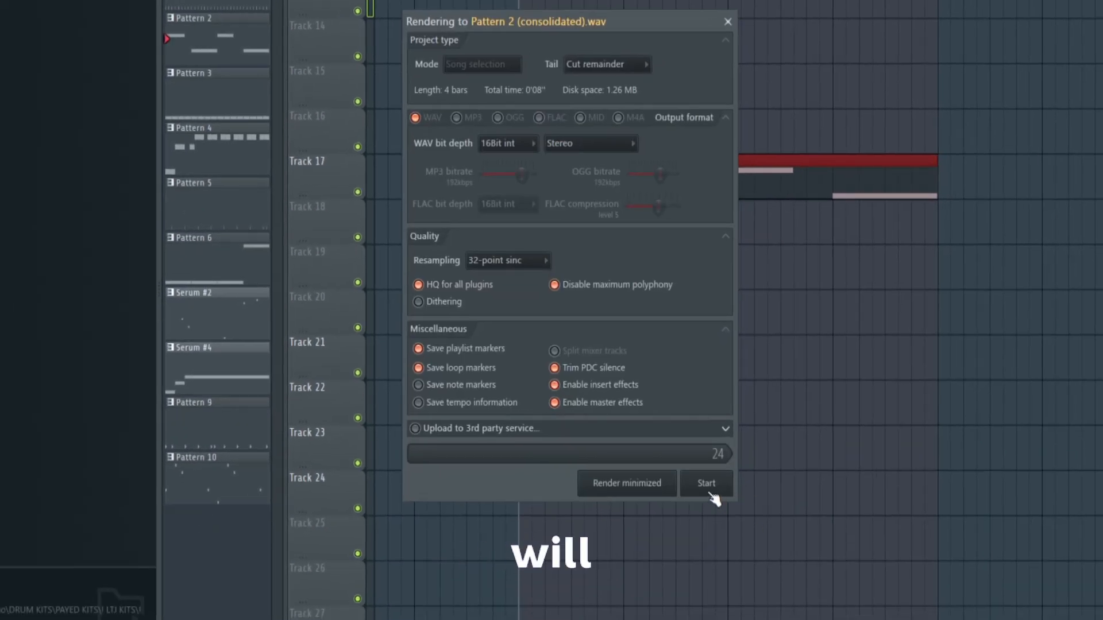
pyautogui.click(727, 21)
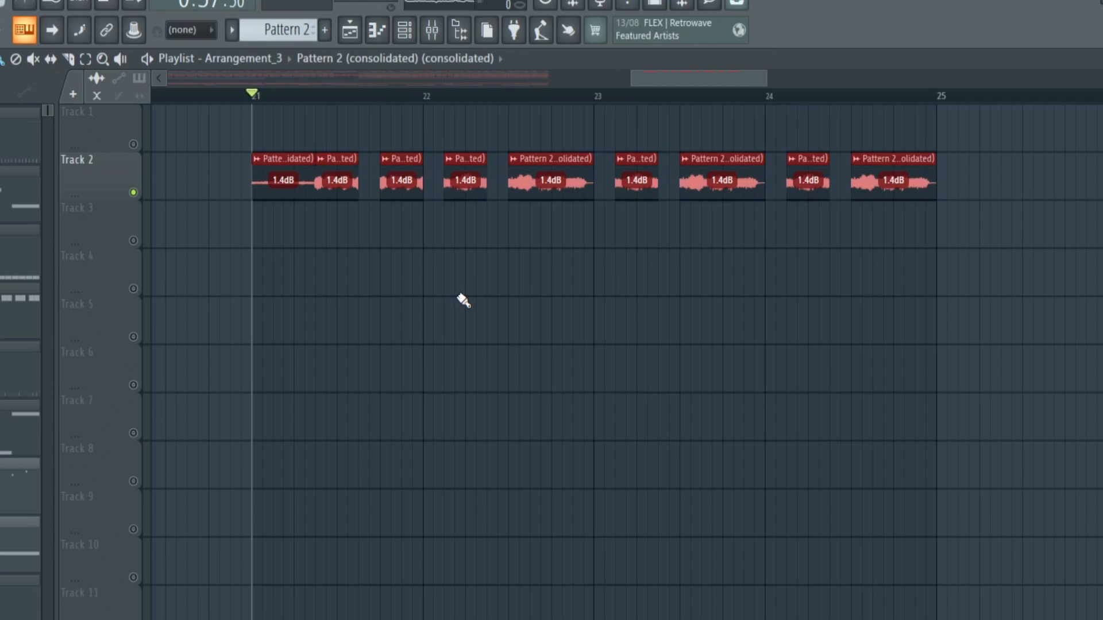
# Load Effectrix into slot 5 of mixer Insert 1, after the OTT effect
pyautogui.scroll(1, 463, 301)
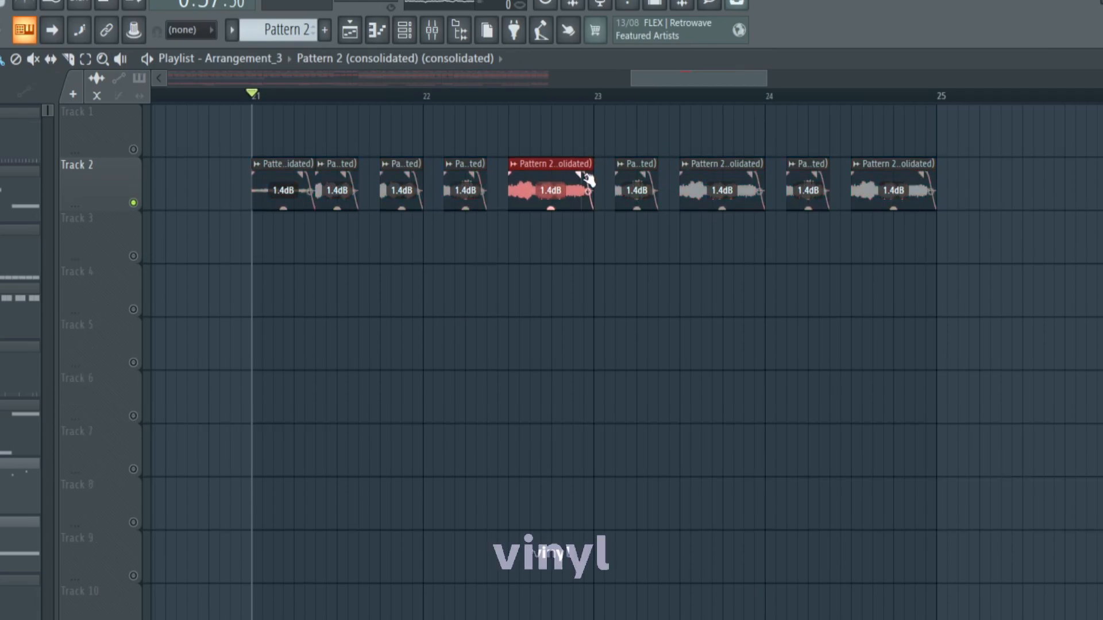
pyautogui.scroll(-3, 703, 422)
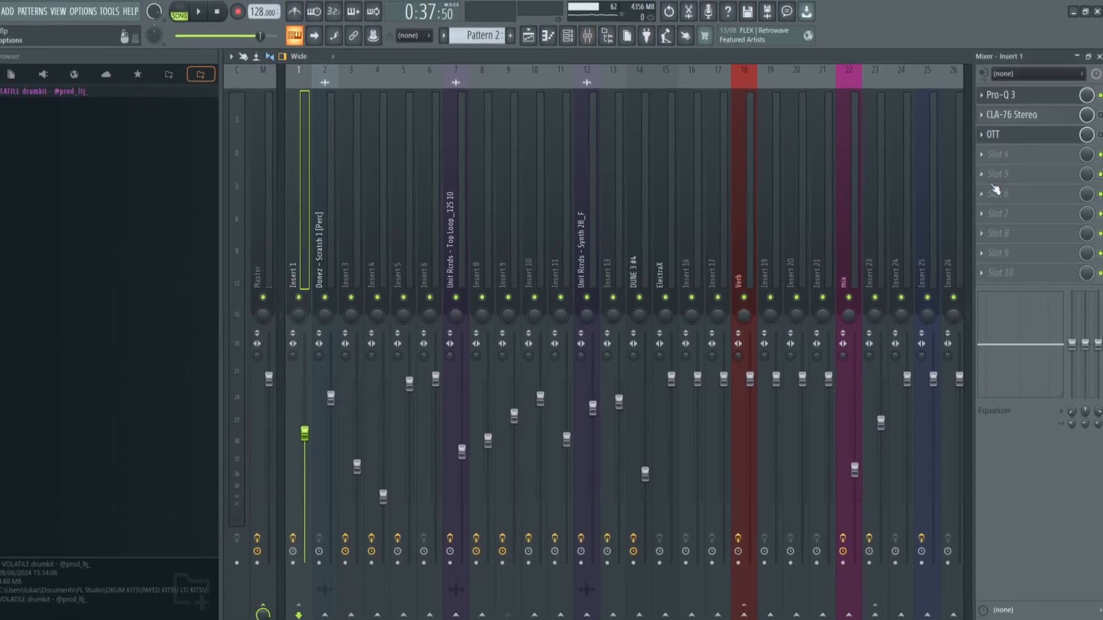
pyautogui.click(993, 170)
pyautogui.click(894, 88)
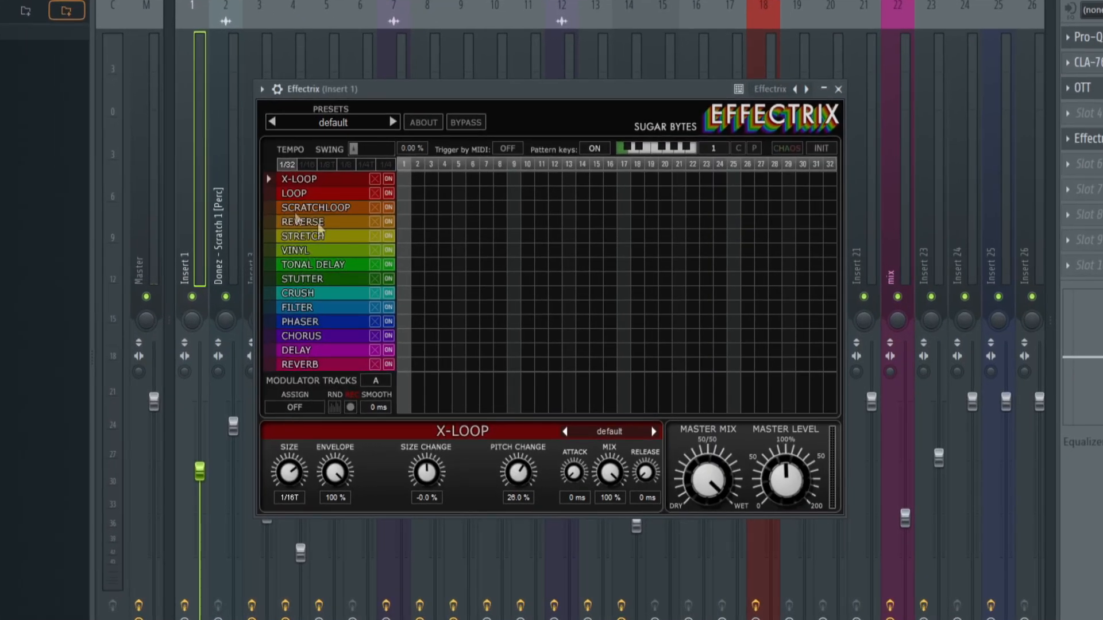
# Add a Vinyl effect over steps 25 to 32 in Effectrix with its time at 1\2, and play the arrangement
pyautogui.click(297, 251)
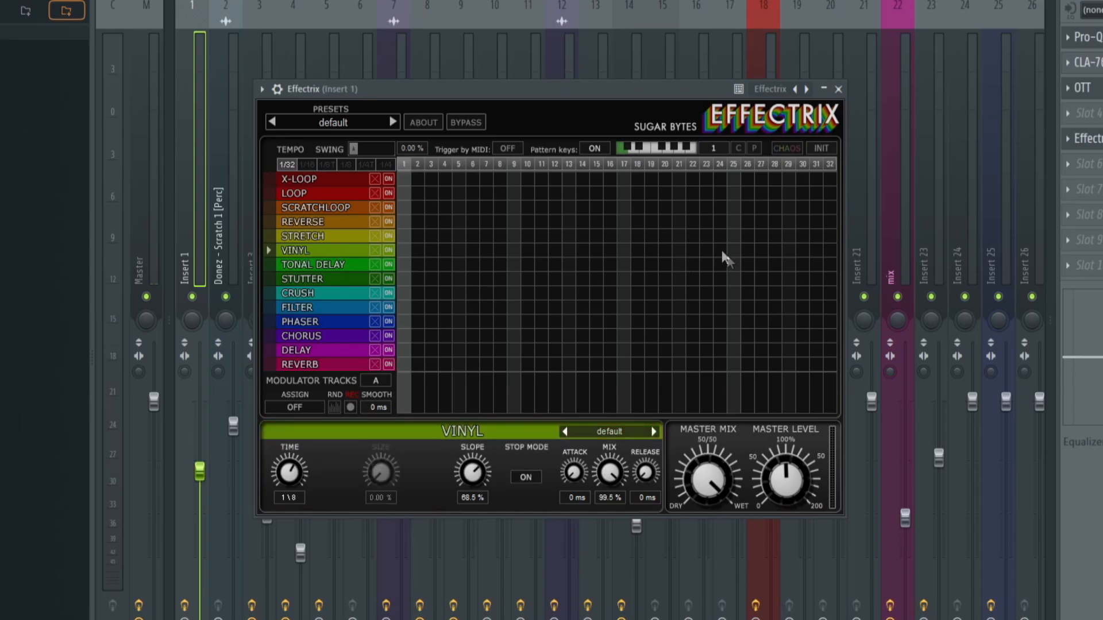
pyautogui.moveTo(729, 253); pyautogui.dragTo(960, 272)
pyautogui.moveTo(289, 489); pyautogui.dragTo(294, 575)
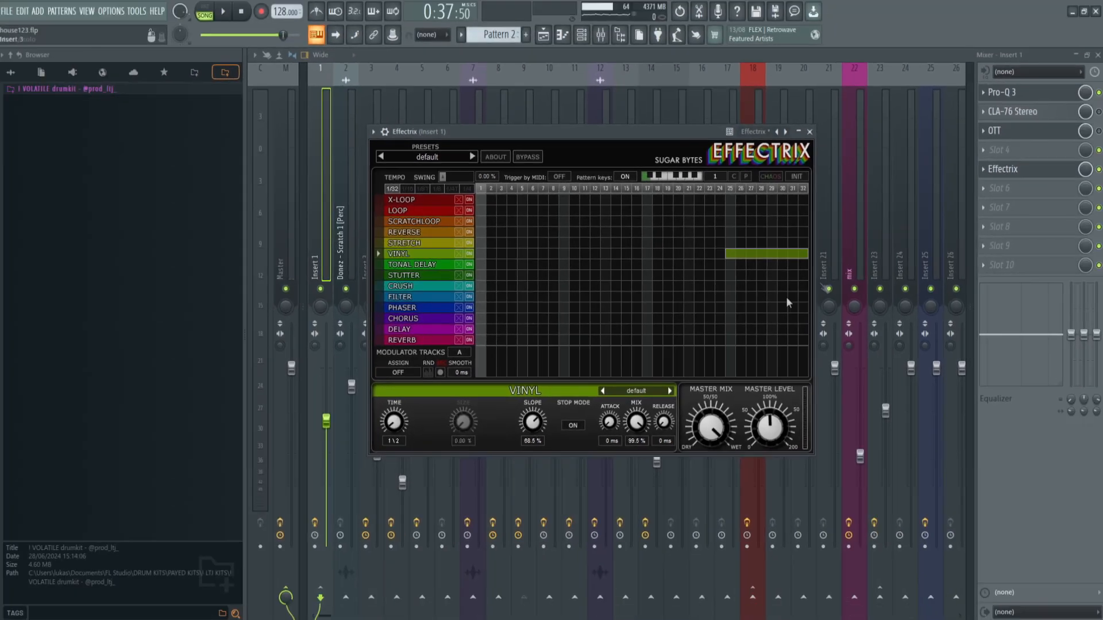
pyautogui.press('F5')
pyautogui.press('space')
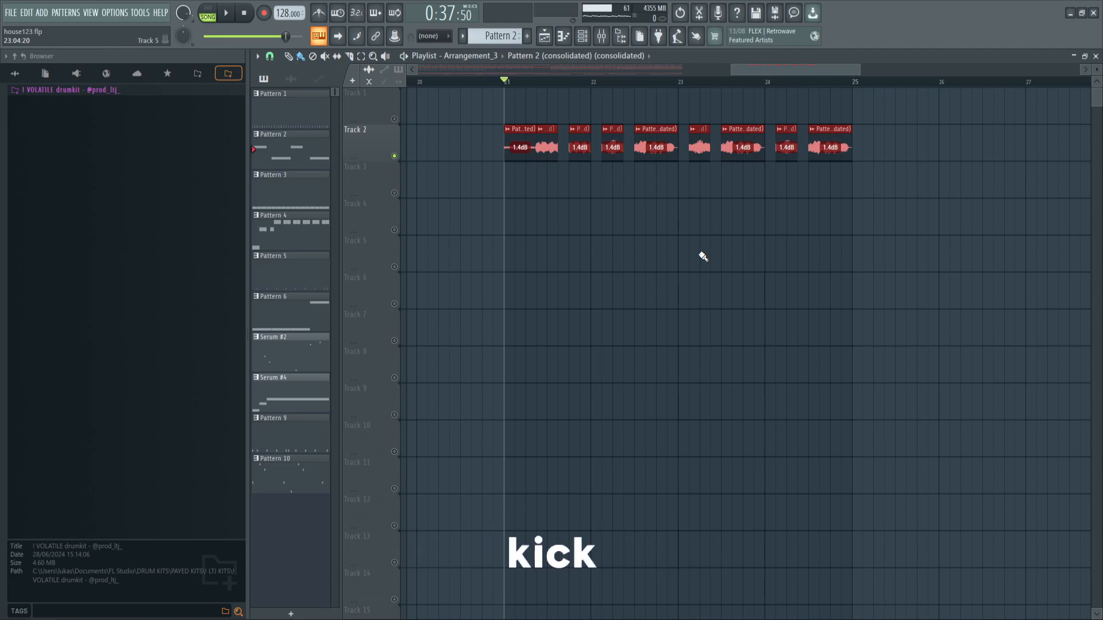
# Create a channel volume automation clip for the consolidated Pattern 2 audio on Track 2
pyautogui.hscroll(1, 505, 189)
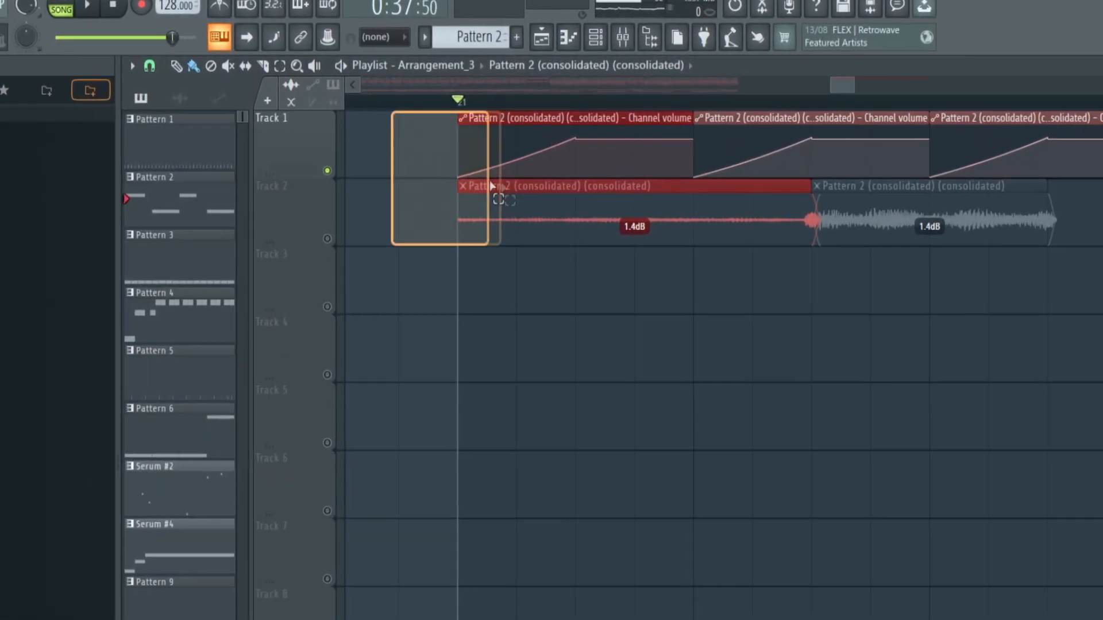
pyautogui.moveTo(491, 185); pyautogui.dragTo(535, 156)
pyautogui.scroll(-2, 517, 157)
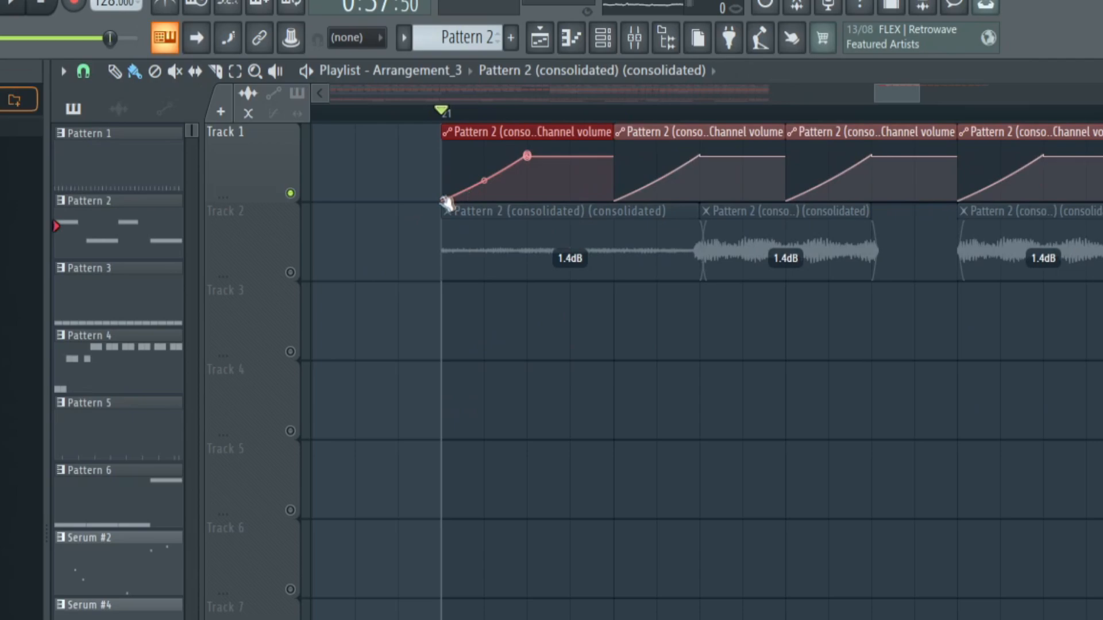
pyautogui.scroll(-3, 516, 164)
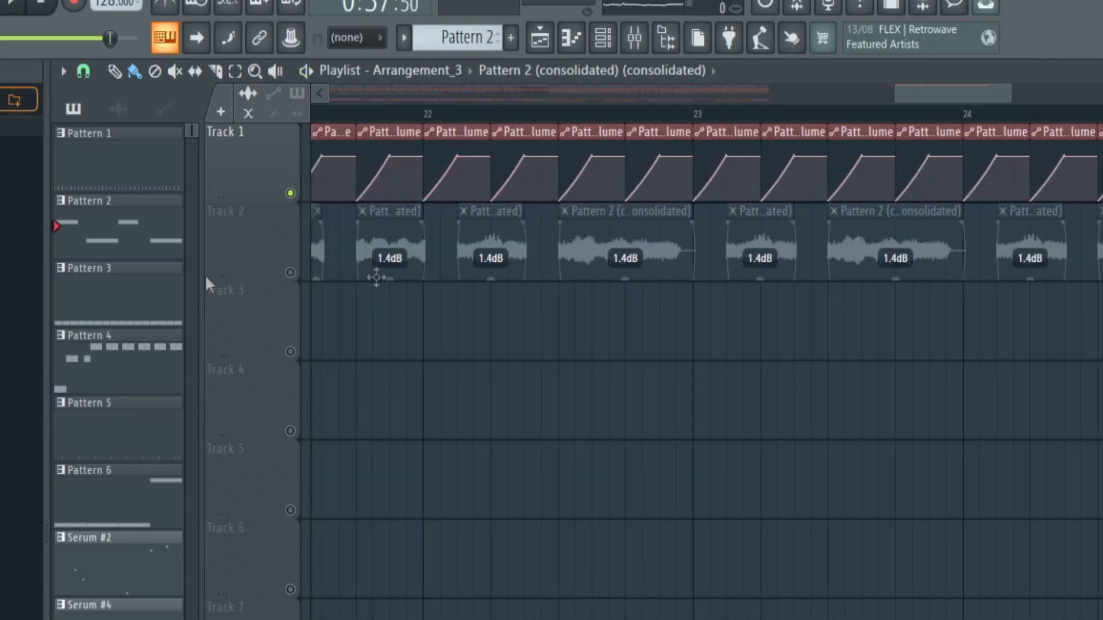
pyautogui.scroll(4, 546, 283)
pyautogui.doubleClick(524, 235)
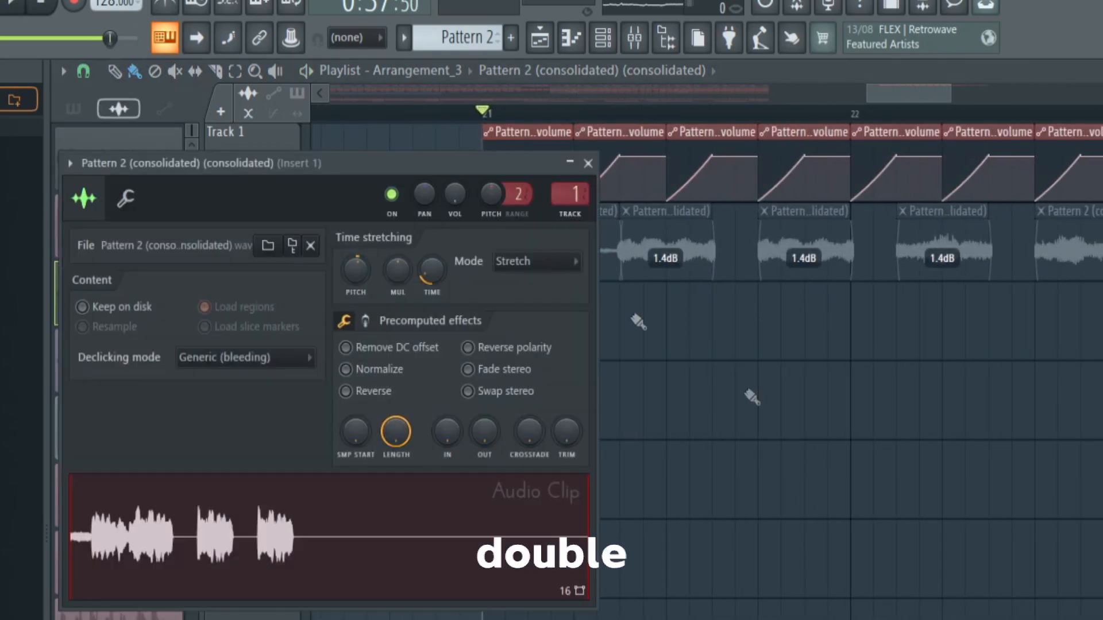
pyautogui.rightClick(453, 196)
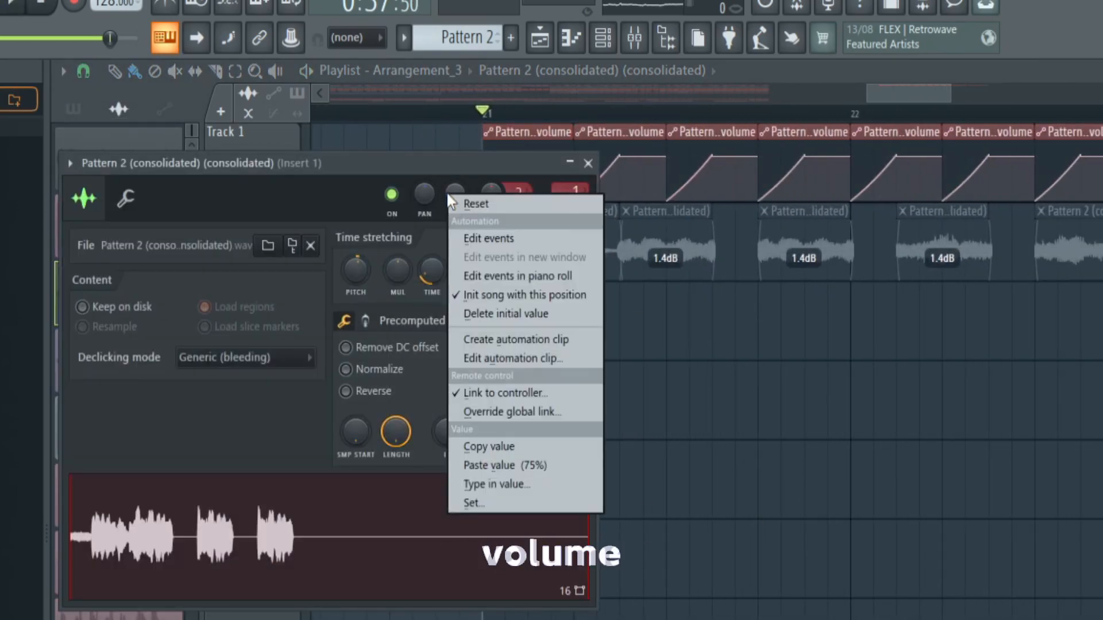
pyautogui.click(501, 339)
# Raise the volume automation's start point to the second point's level and copy its value onto the second point
pyautogui.scroll(3, 540, 184)
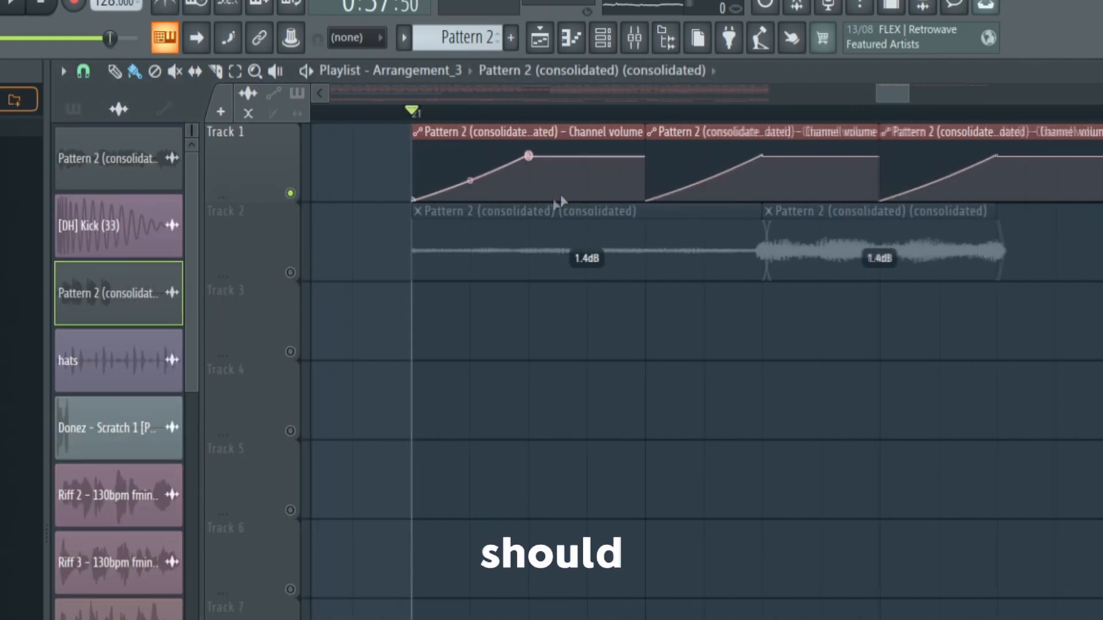
pyautogui.moveTo(413, 200); pyautogui.dragTo(413, 156)
pyautogui.scroll(2, 415, 167)
pyautogui.moveTo(629, 157)
pyautogui.mouseDown()
pyautogui.moveTo(629, 167)
pyautogui.moveTo(628, 157)
pyautogui.mouseUp()
pyautogui.rightClick(410, 156)
pyautogui.click(505, 471)
pyautogui.rightClick(635, 157)
pyautogui.click(683, 491)
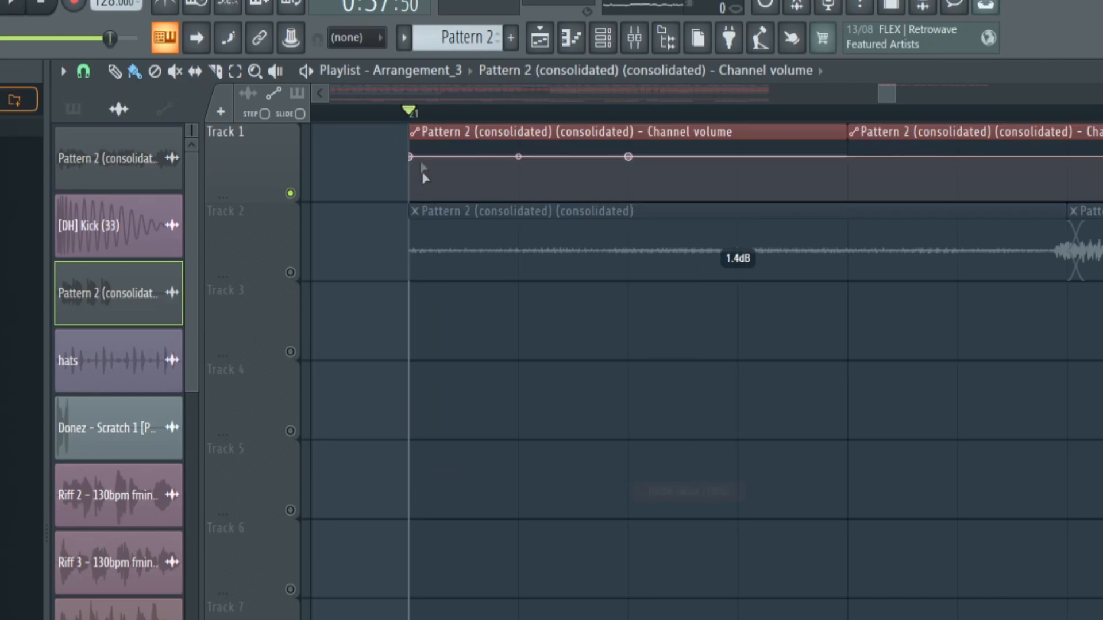
# Lower the automation's start point to the minimum and bend the rising segment into a slight curve
pyautogui.moveTo(410, 157); pyautogui.dragTo(410, 200)
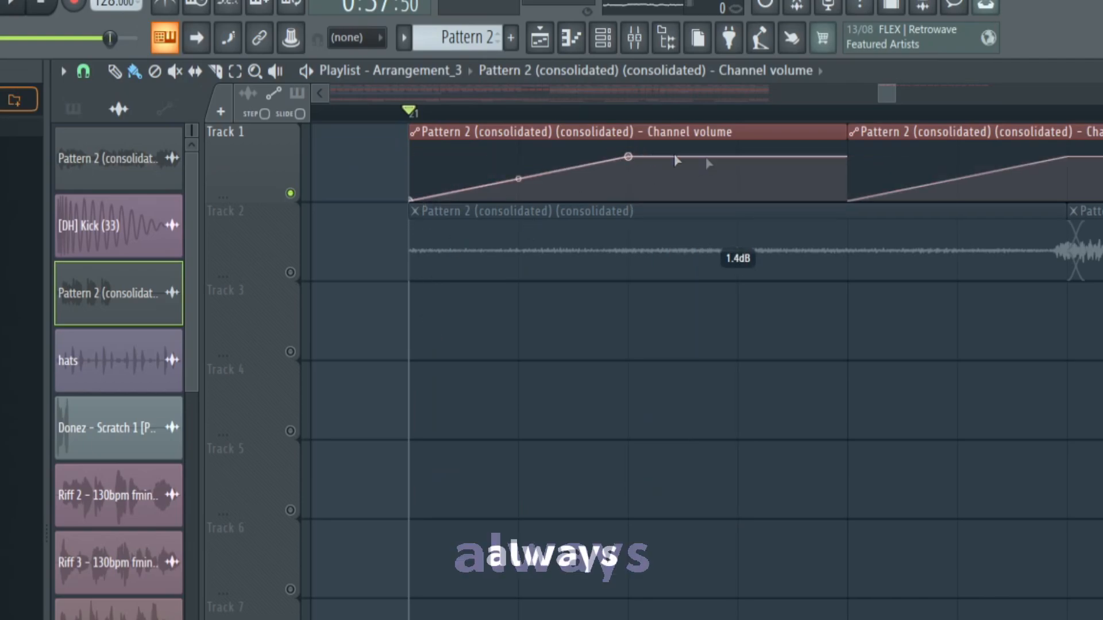
pyautogui.moveTo(515, 178)
pyautogui.mouseDown()
pyautogui.moveTo(516, 190)
pyautogui.moveTo(532, 176)
pyautogui.mouseUp()
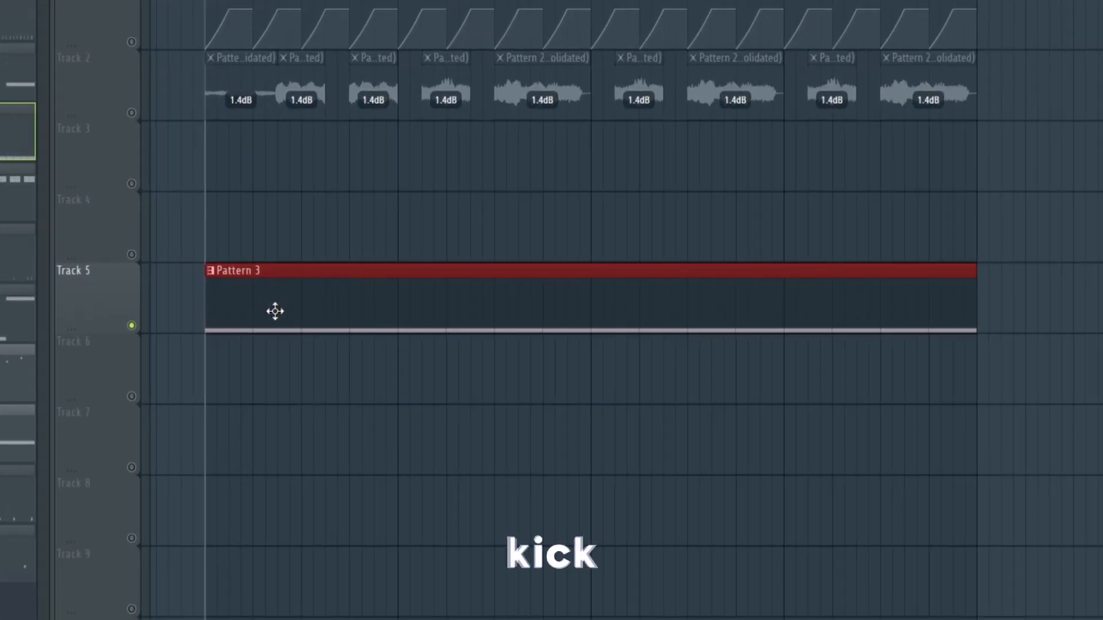
# Open the Pattern 3 kick clip in the piano roll and examine the pitch and spacing of its notes
pyautogui.doubleClick(311, 308)
pyautogui.click(321, 213)
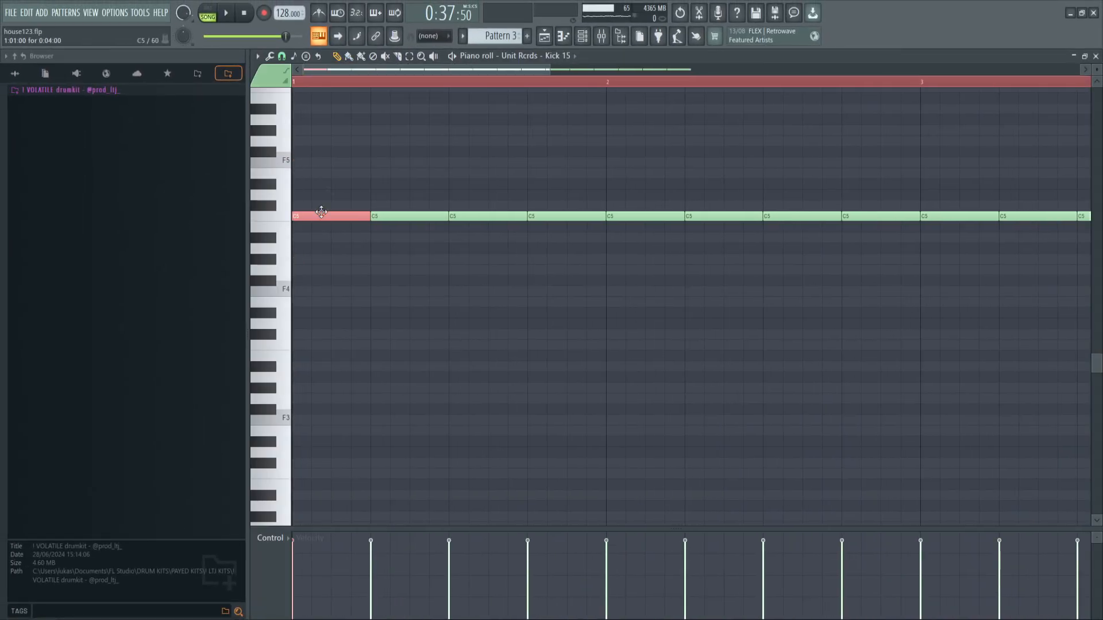
pyautogui.moveTo(395, 145); pyautogui.dragTo(417, 277)
pyautogui.scroll(-3, 417, 277)
pyautogui.moveTo(382, 166); pyautogui.dragTo(387, 275)
pyautogui.moveTo(416, 166); pyautogui.dragTo(425, 255)
pyautogui.moveTo(449, 150); pyautogui.dragTo(450, 305)
pyautogui.moveTo(484, 168); pyautogui.dragTo(487, 237)
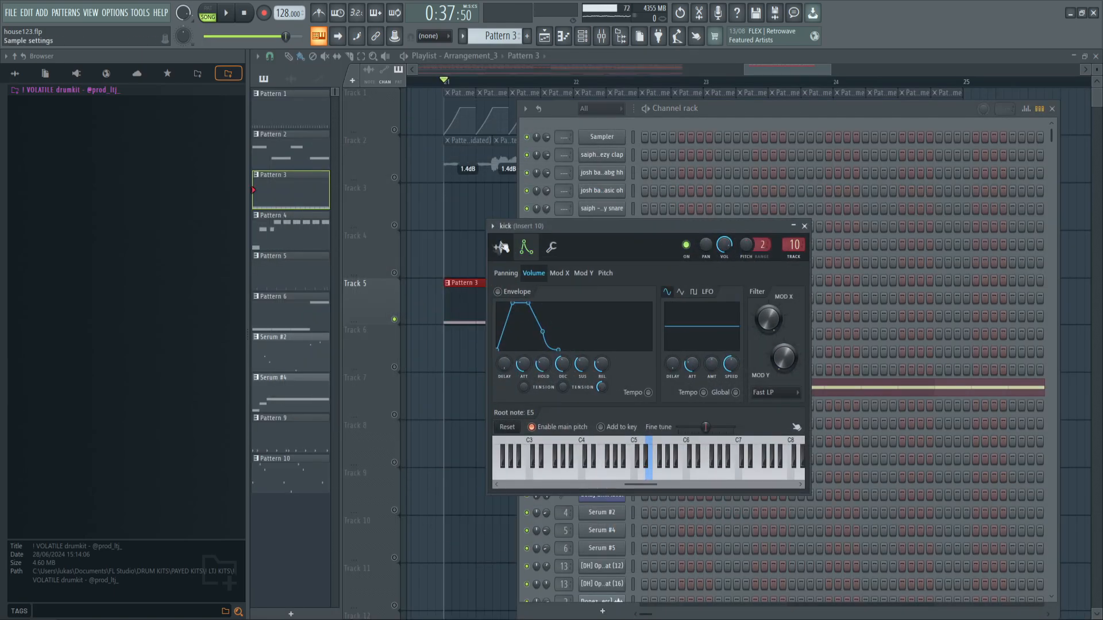
# Review the kick channel's sample, envelope and miscellaneous settings, then close its window
pyautogui.click(502, 247)
pyautogui.click(525, 247)
pyautogui.click(503, 247)
pyautogui.click(551, 247)
pyautogui.moveTo(568, 228); pyautogui.dragTo(900, 359)
pyautogui.click(607, 388)
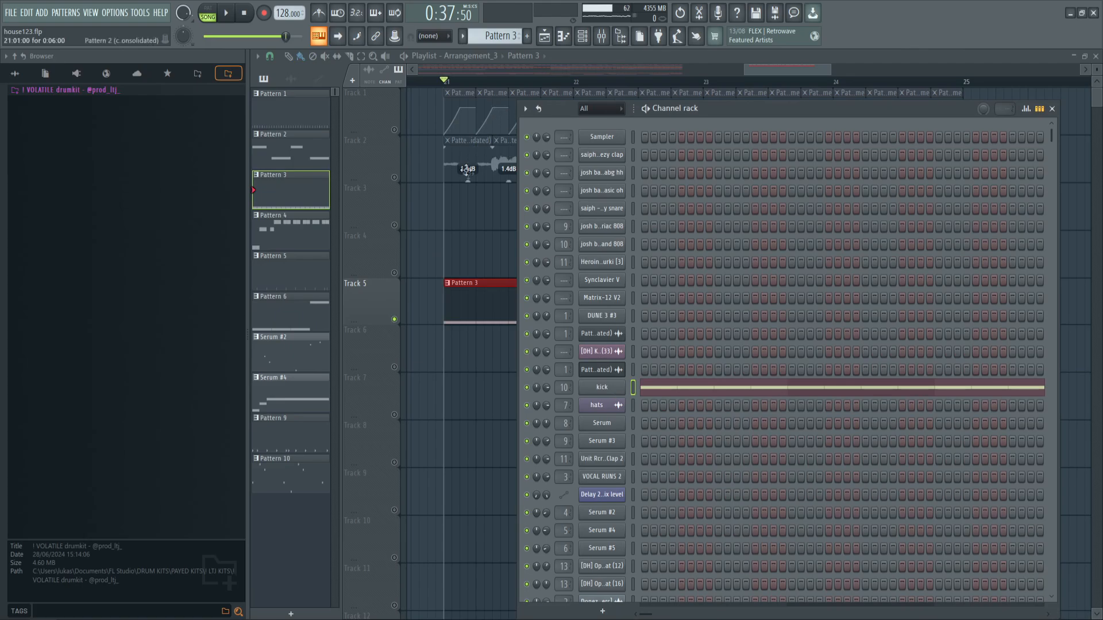
# Show the kick channel's sample settings and open its waveform in the Edison audio editor
pyautogui.click(601, 389)
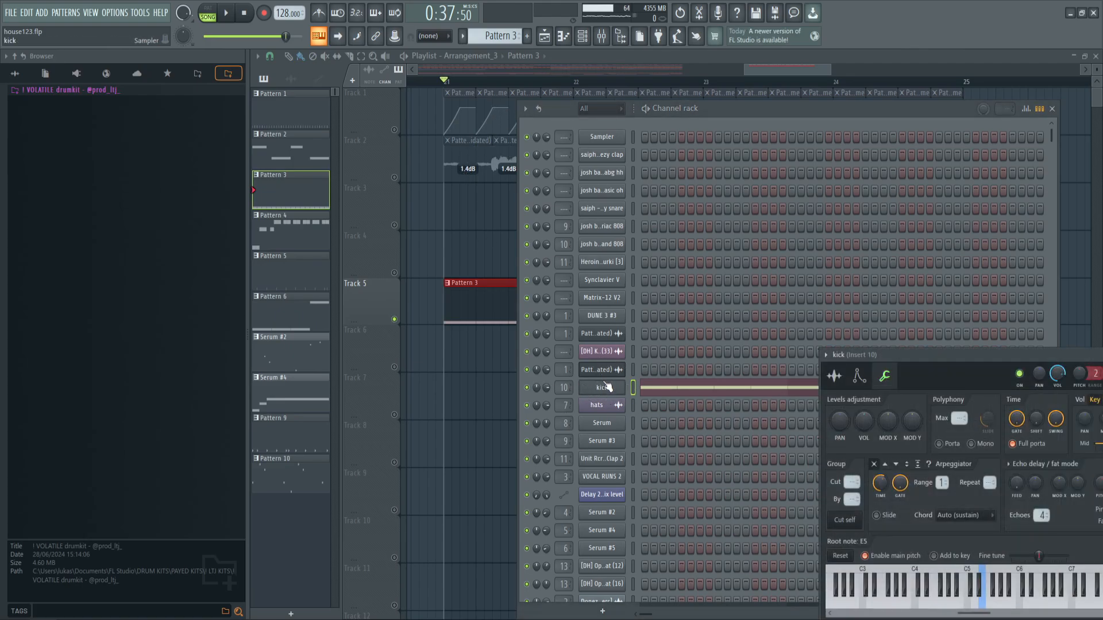
pyautogui.click(834, 376)
pyautogui.moveTo(873, 355); pyautogui.dragTo(627, 242)
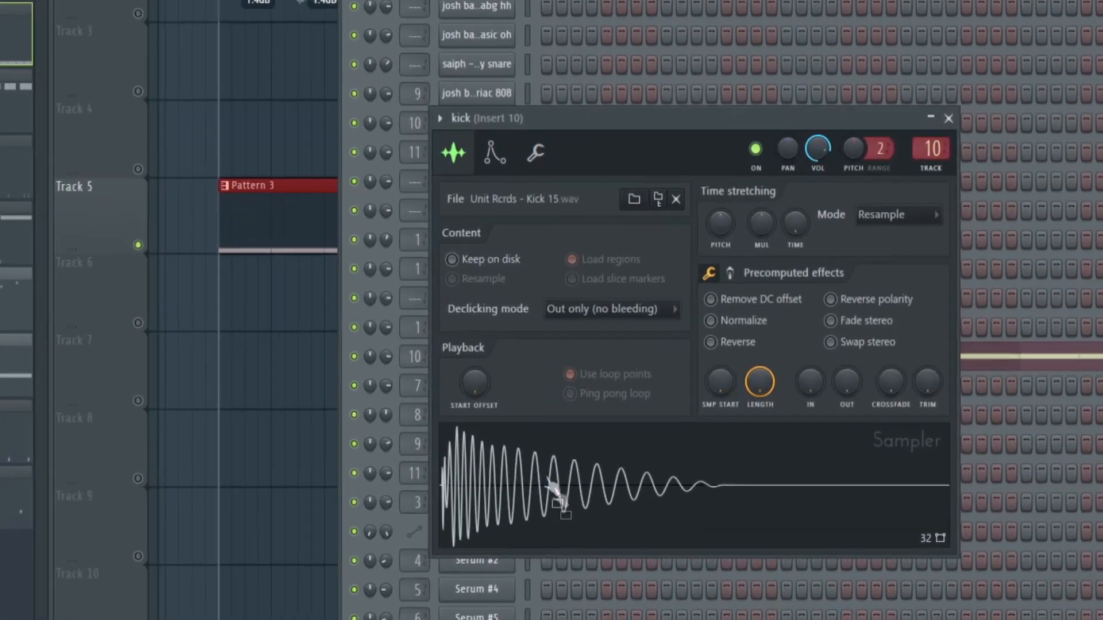
pyautogui.rightClick(584, 495)
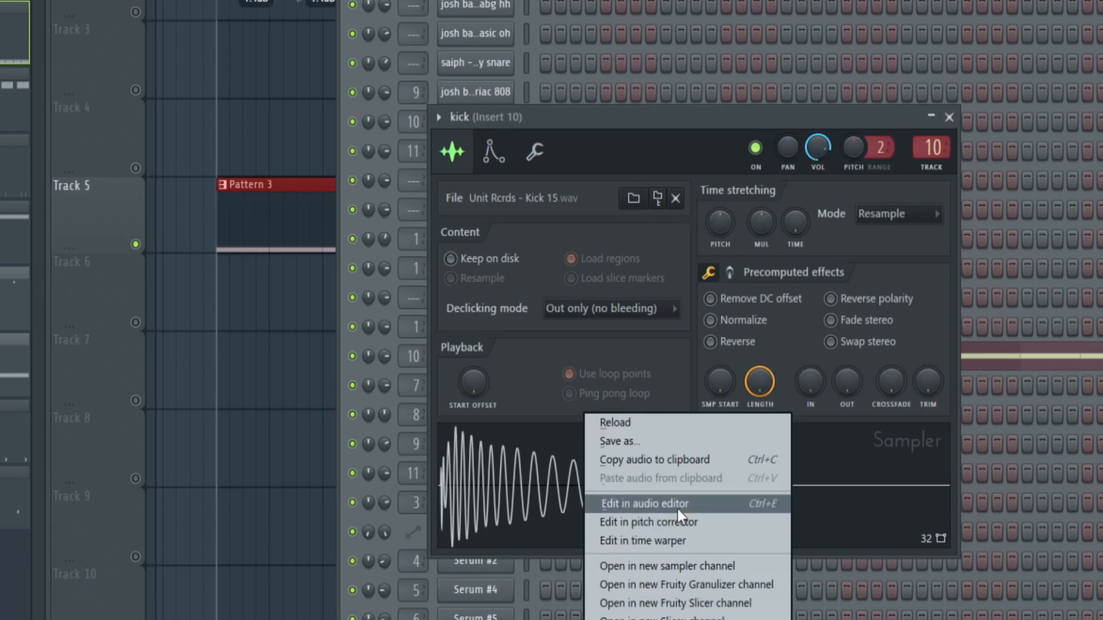
pyautogui.click(677, 503)
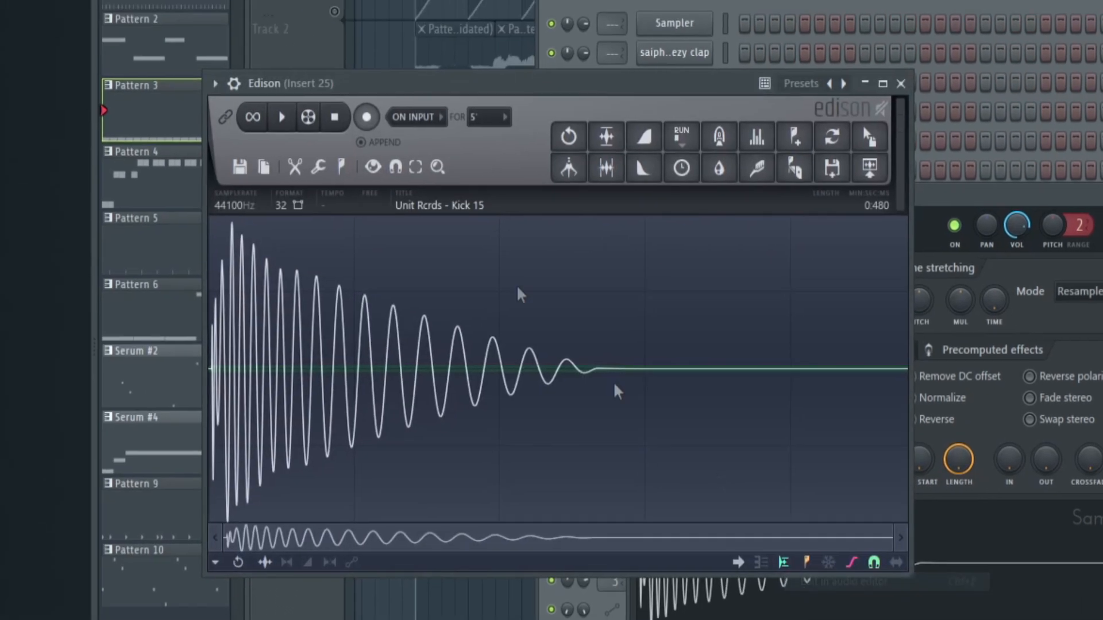
# Detect pitch regions in the kick sample and inspect the notes marked along the waveform
pyautogui.click(342, 167)
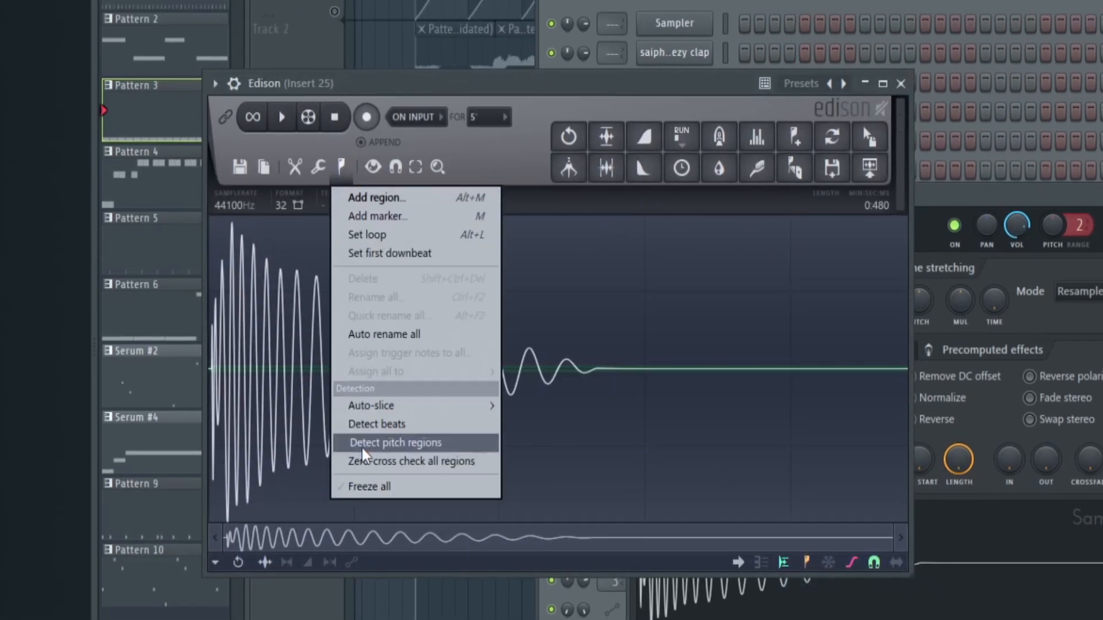
pyautogui.click(415, 443)
pyautogui.click(378, 221)
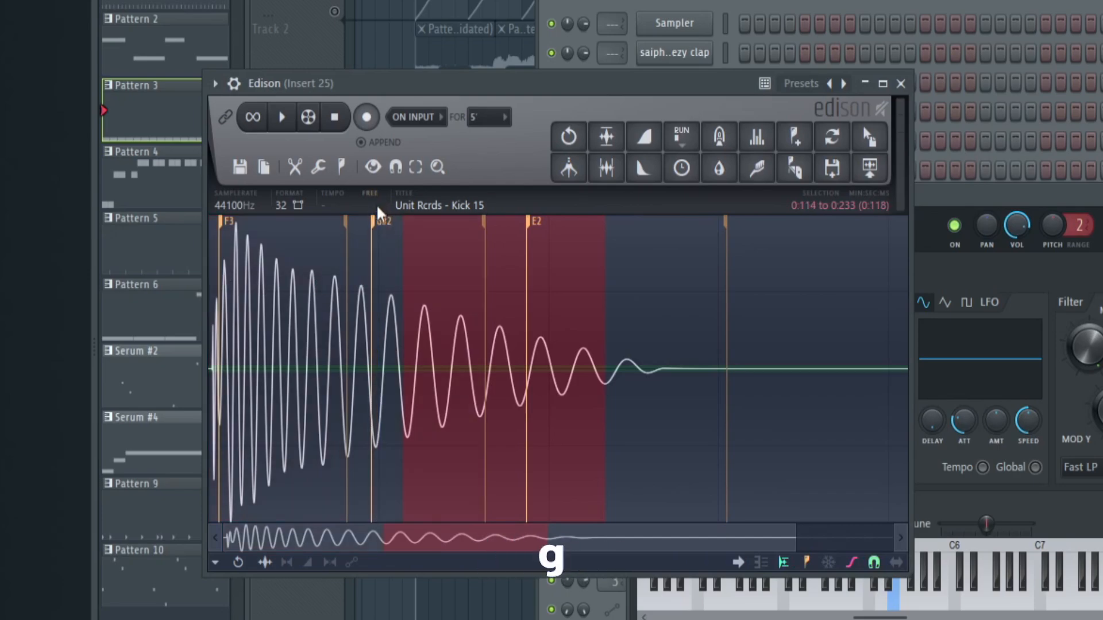
pyautogui.moveTo(378, 221); pyautogui.dragTo(392, 223)
pyautogui.doubleClick(746, 378)
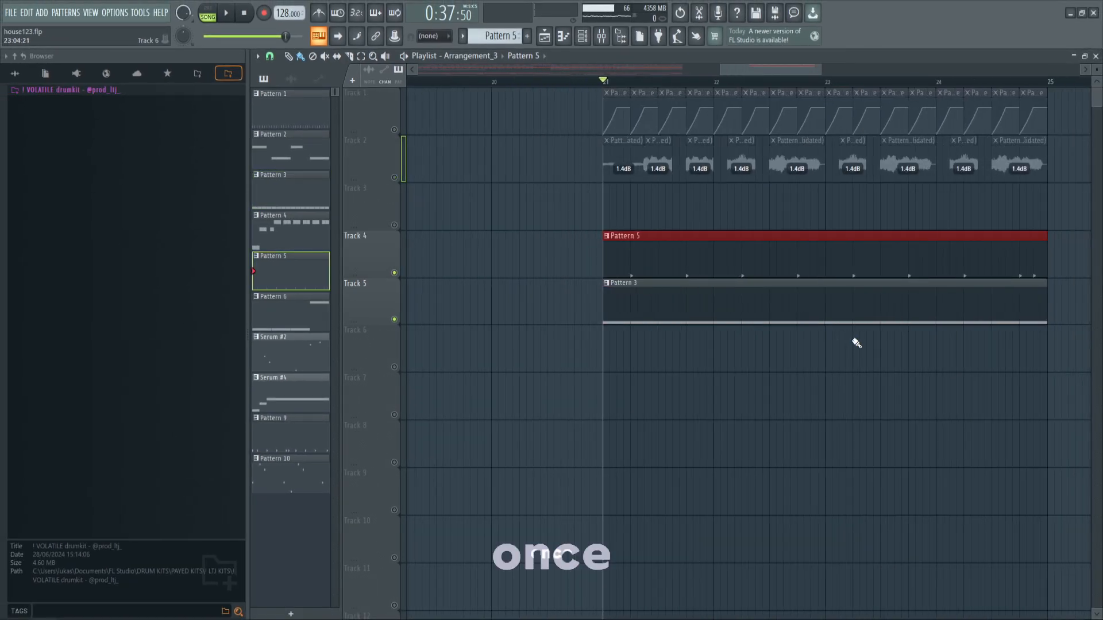
# Open the Pattern 5 clip on Track 4, examine its notes in the piano roll, and close it
pyautogui.doubleClick(686, 250)
pyautogui.scroll(-2, 693, 257)
pyautogui.scroll(4, 703, 248)
pyautogui.moveTo(526, 180); pyautogui.dragTo(701, 275)
pyautogui.scroll(-4, 702, 274)
pyautogui.press('Escape')
# Play the arrangement with the mixer open and inspect the effects and routing of Insert 11
pyautogui.click(601, 38)
pyautogui.press('space')
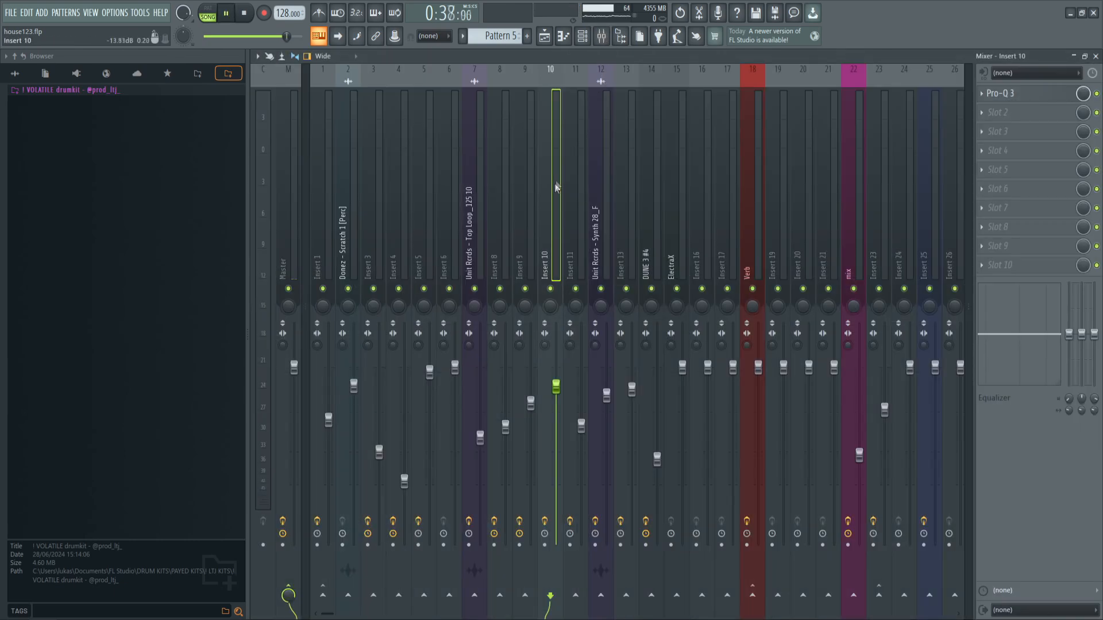
pyautogui.click(581, 218)
pyautogui.press('space')
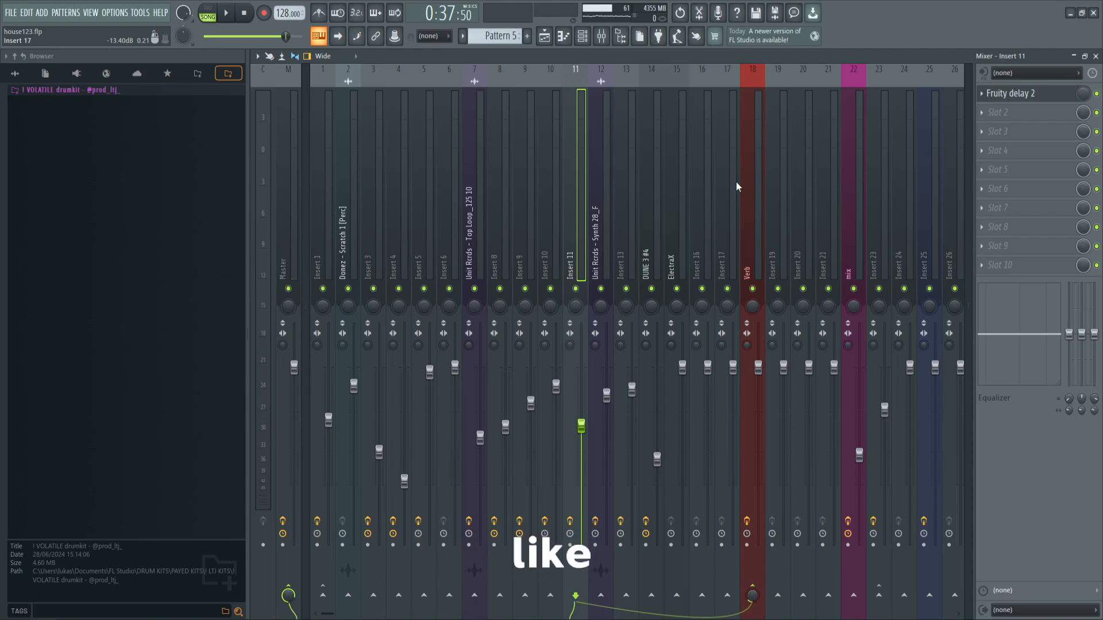
# Review the ValhallaVintageVerb settings and CC-Gated Chamber preset on the Verb mixer track, then close the plugin
pyautogui.click(751, 199)
pyautogui.click(1038, 95)
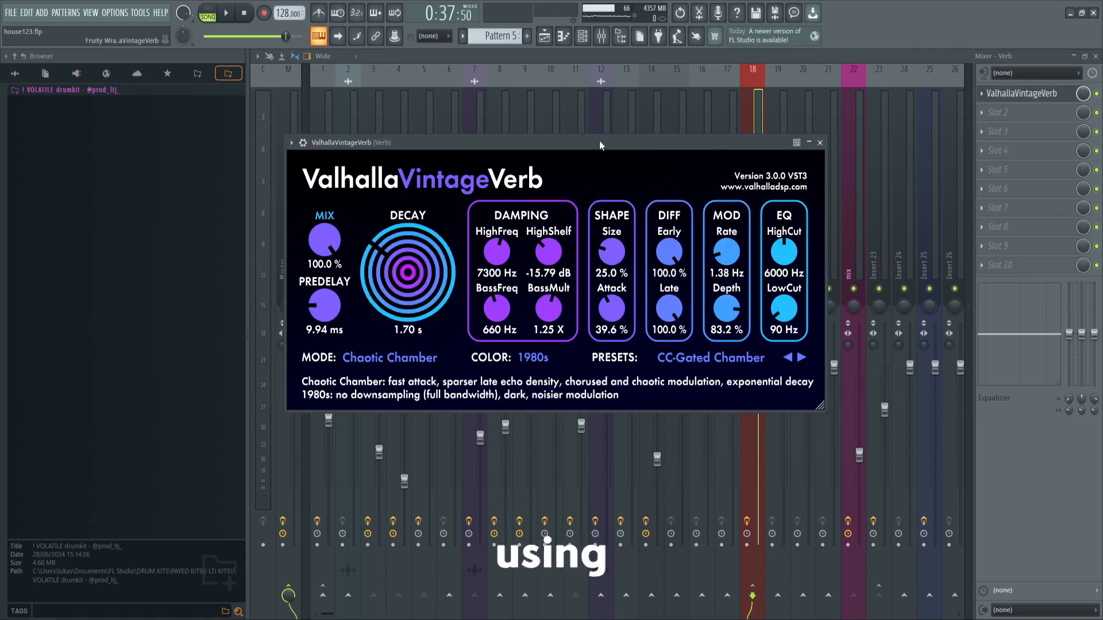
pyautogui.moveTo(599, 140); pyautogui.dragTo(651, 140)
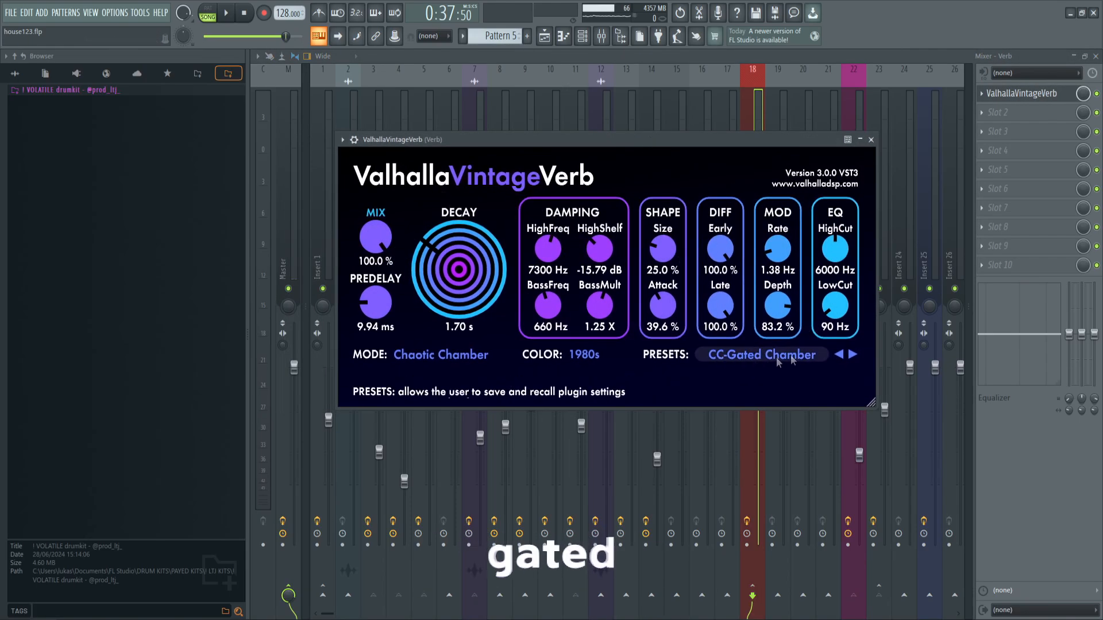
pyautogui.click(1033, 95)
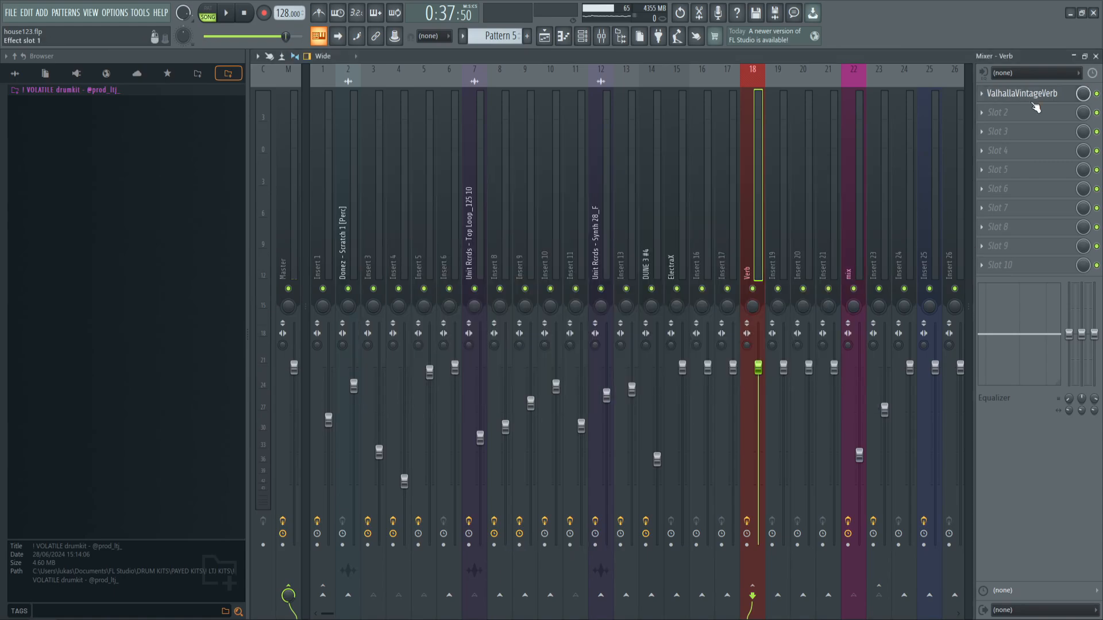
# Route Insert 11 to the Verb track and bring up its Fruity Delay 2 settings clear of the browser
pyautogui.click(584, 227)
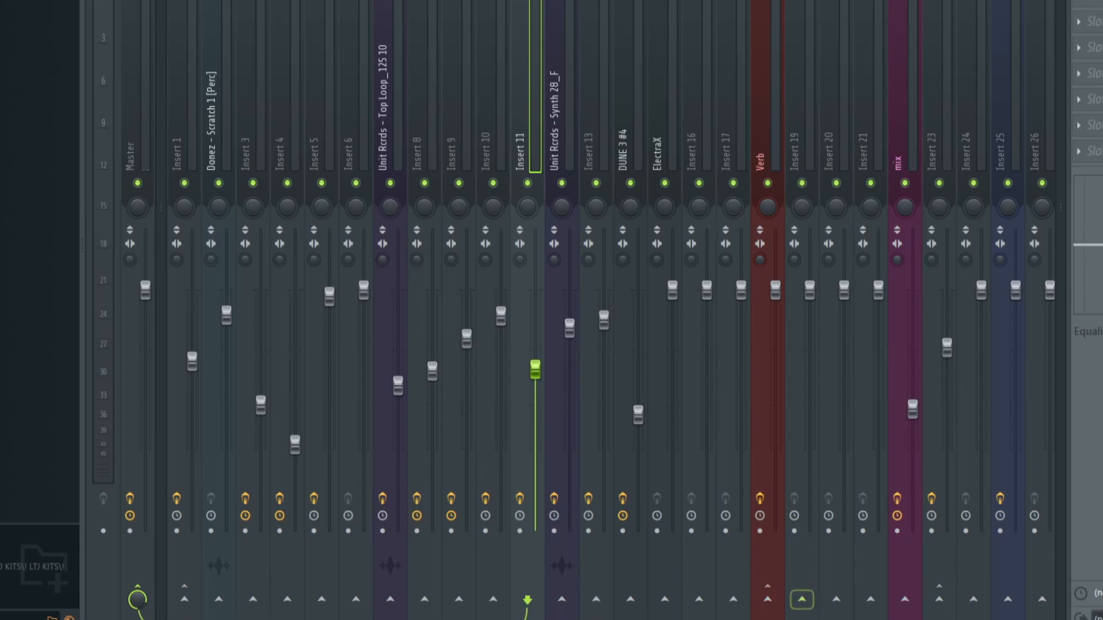
pyautogui.click(767, 599)
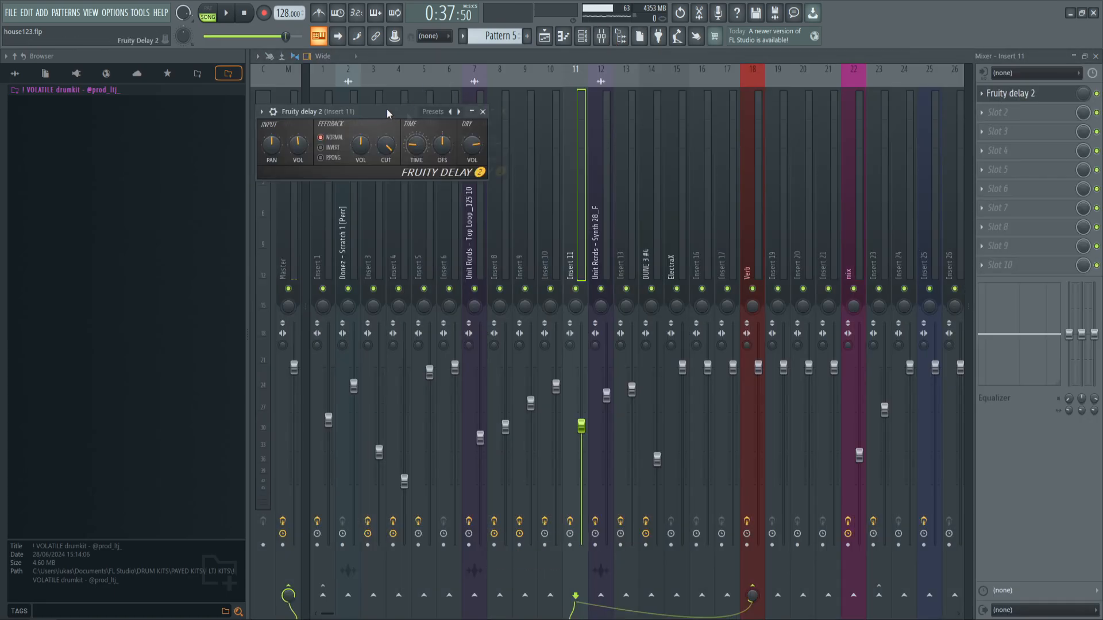
pyautogui.moveTo(387, 114); pyautogui.dragTo(598, 163)
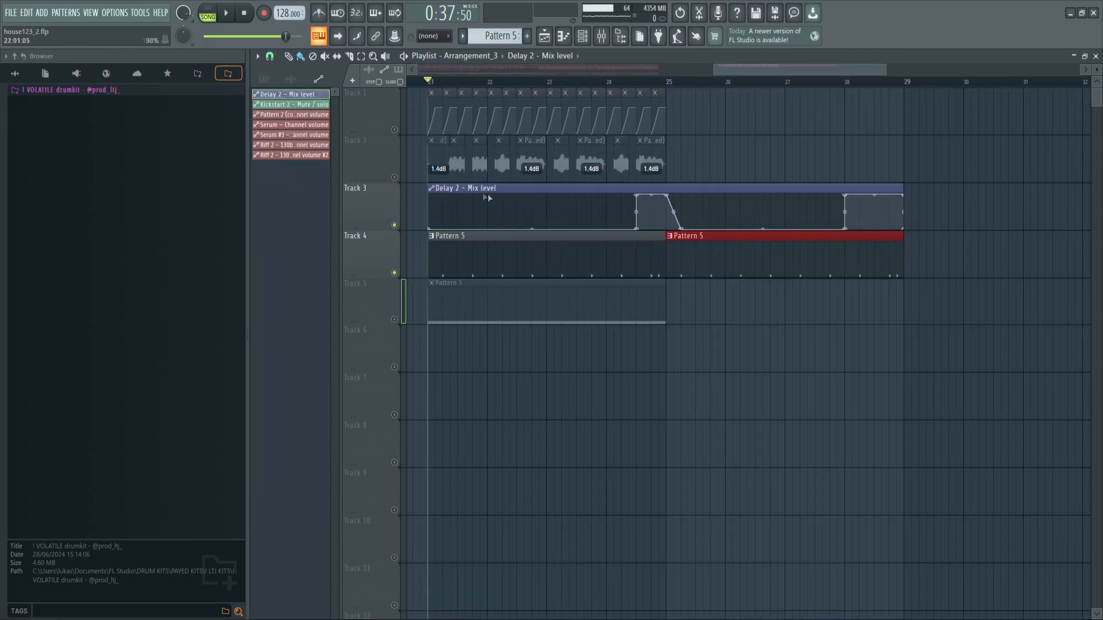
# Select the Delay 2 mix level automation and the Pattern 5 clips on Tracks 3 and 4
pyautogui.moveTo(474, 195); pyautogui.dragTo(866, 289)
pyautogui.moveTo(997, 261); pyautogui.dragTo(554, 202)
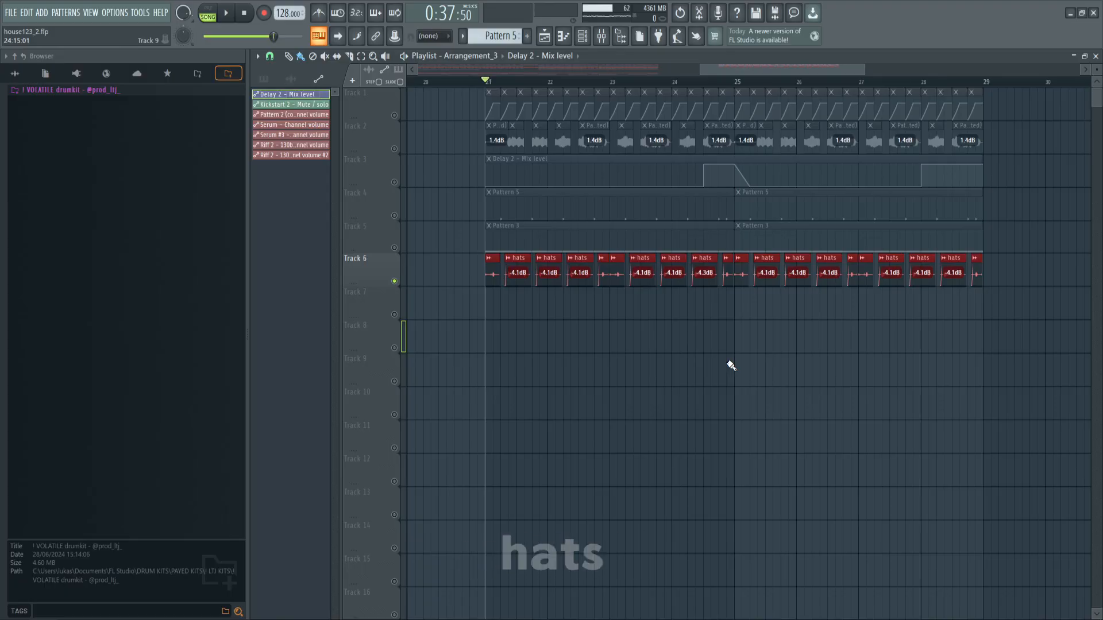
# Place the full hats sample on Track 8 from bar 21, audition it, and delete the clip
pyautogui.click(515, 274)
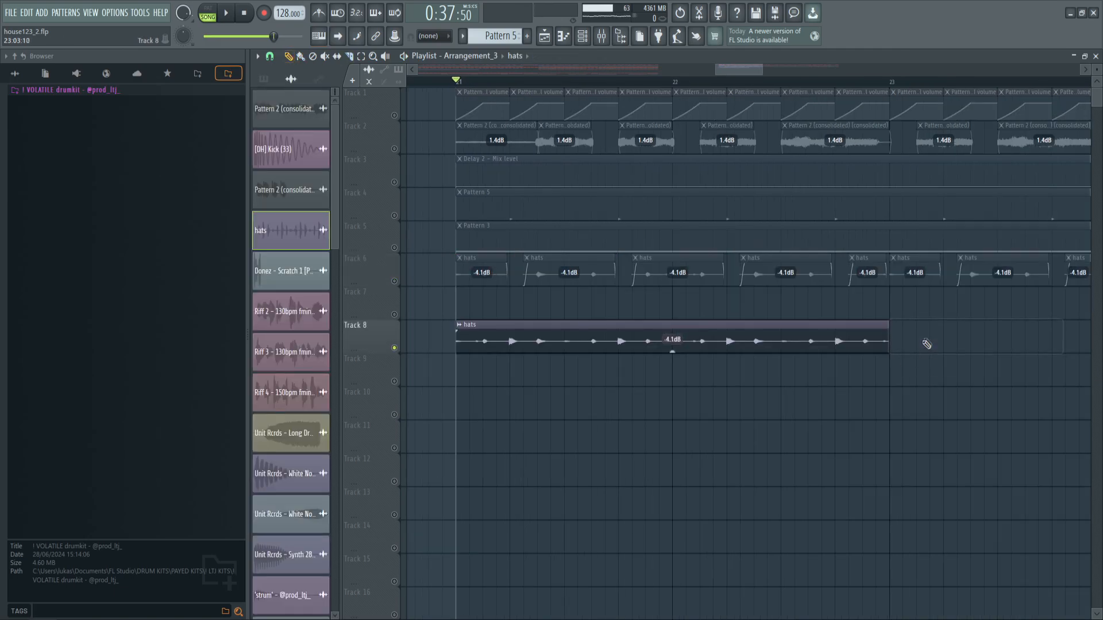
pyautogui.press('space')
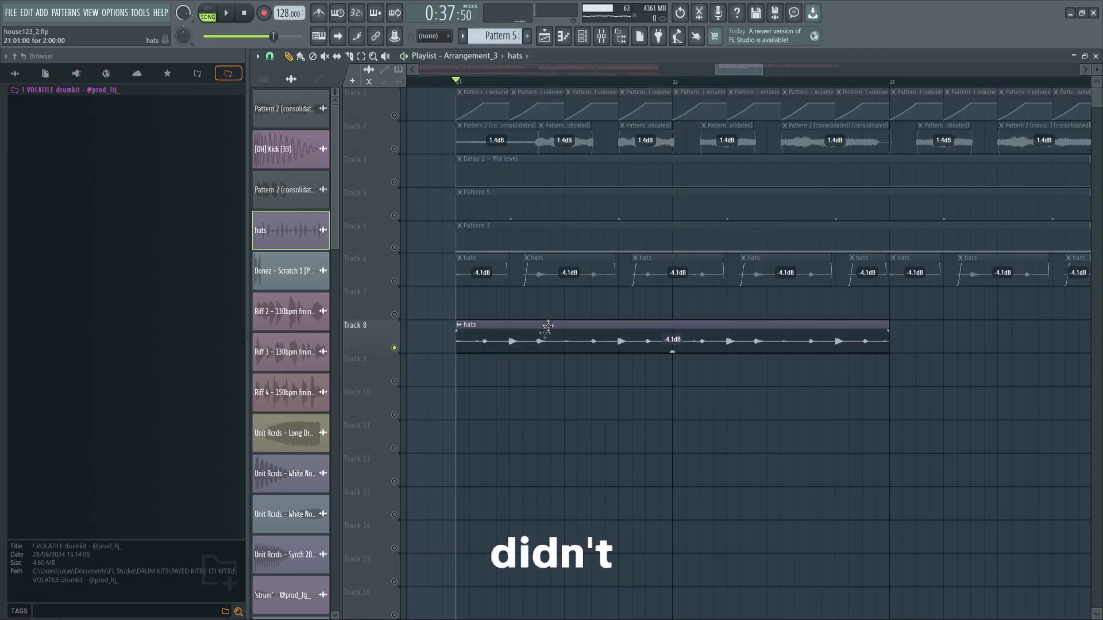
pyautogui.rightClick(583, 331)
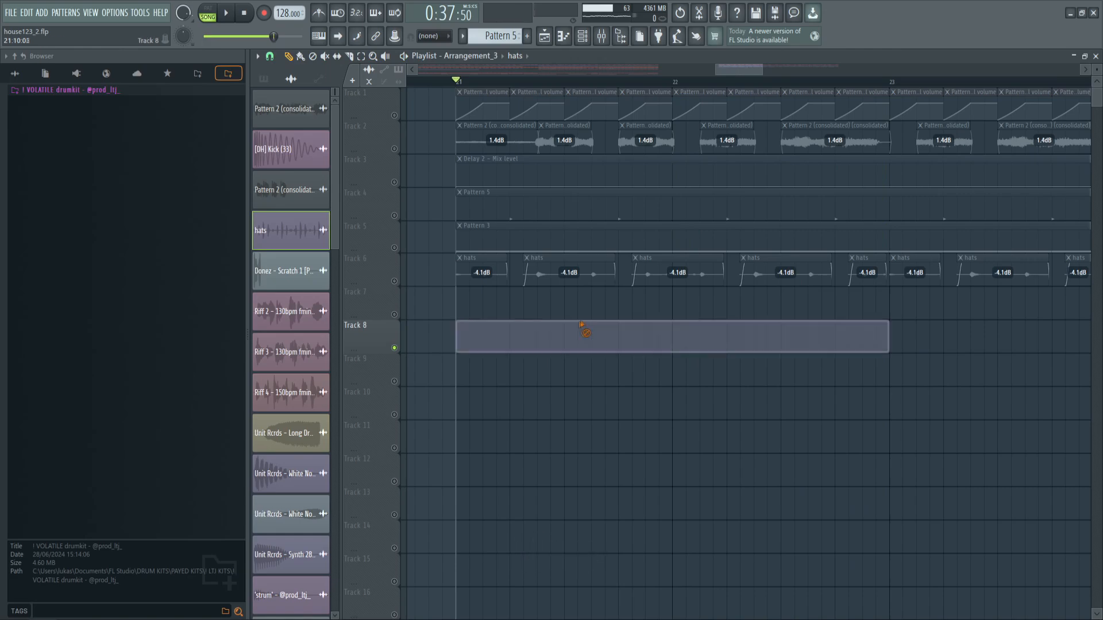
# Solo Track 6, select its first three hats clips, and play the chopped hats from bar 21
pyautogui.rightClick(394, 281)
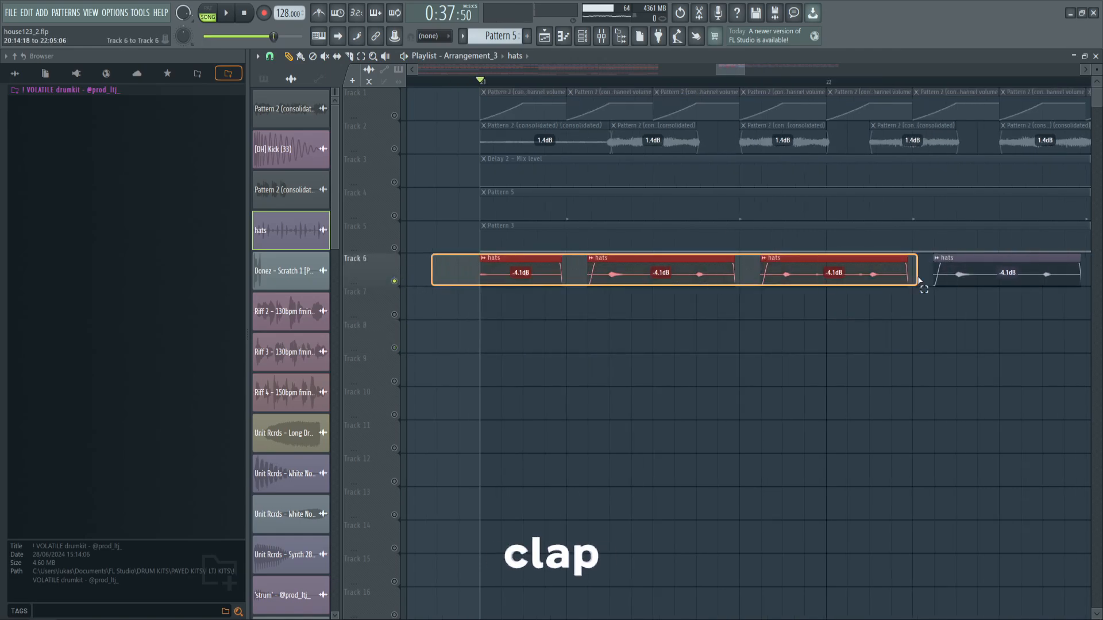
pyautogui.moveTo(922, 282); pyautogui.dragTo(926, 286)
pyautogui.press('space')
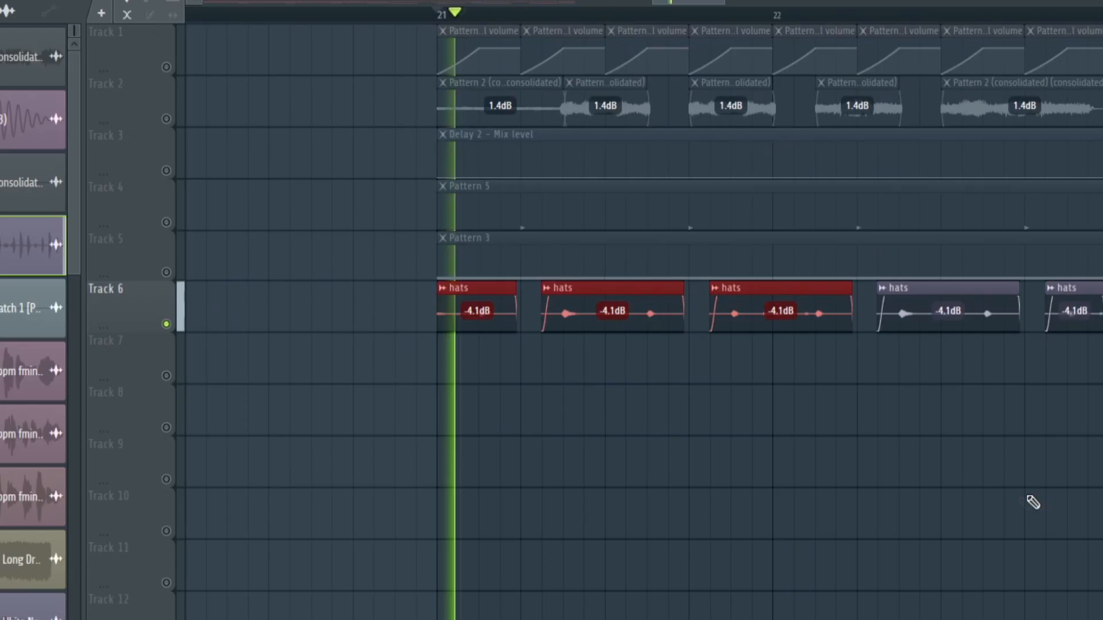
pyautogui.scroll(-3, 763, 392)
pyautogui.scroll(1, 939, 405)
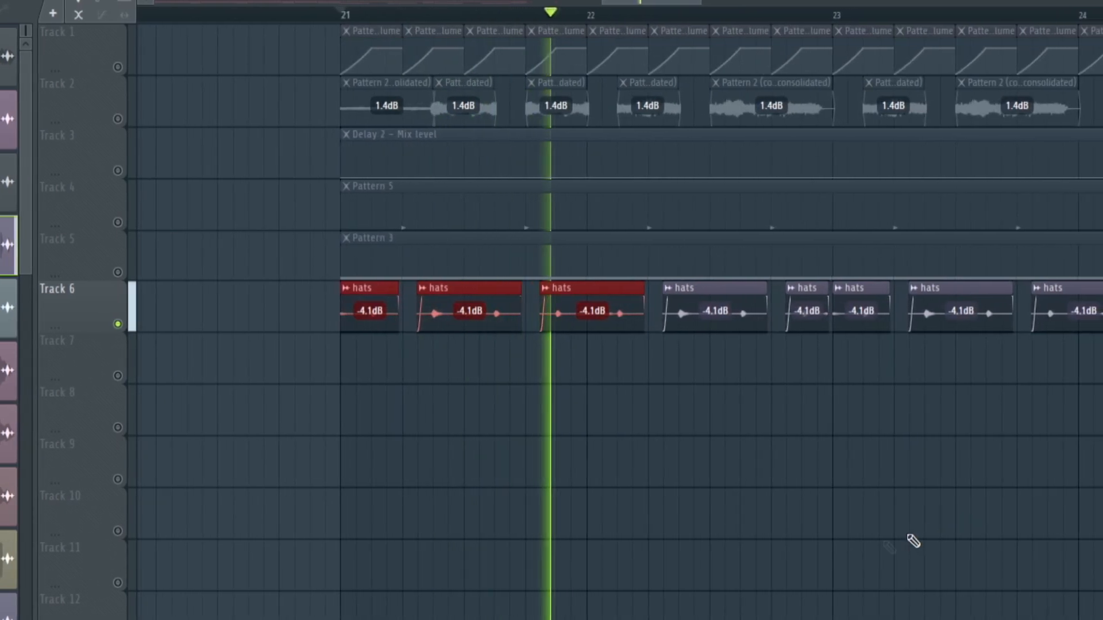
pyautogui.scroll(-5, 439, 524)
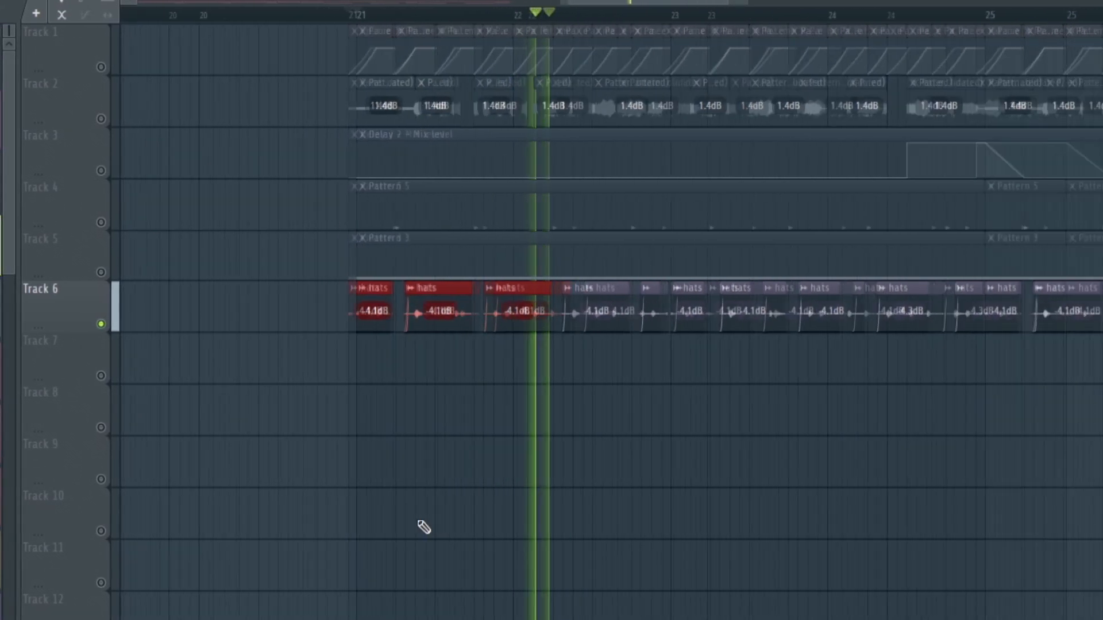
pyautogui.scroll(1, 859, 533)
pyautogui.scroll(-2, 977, 532)
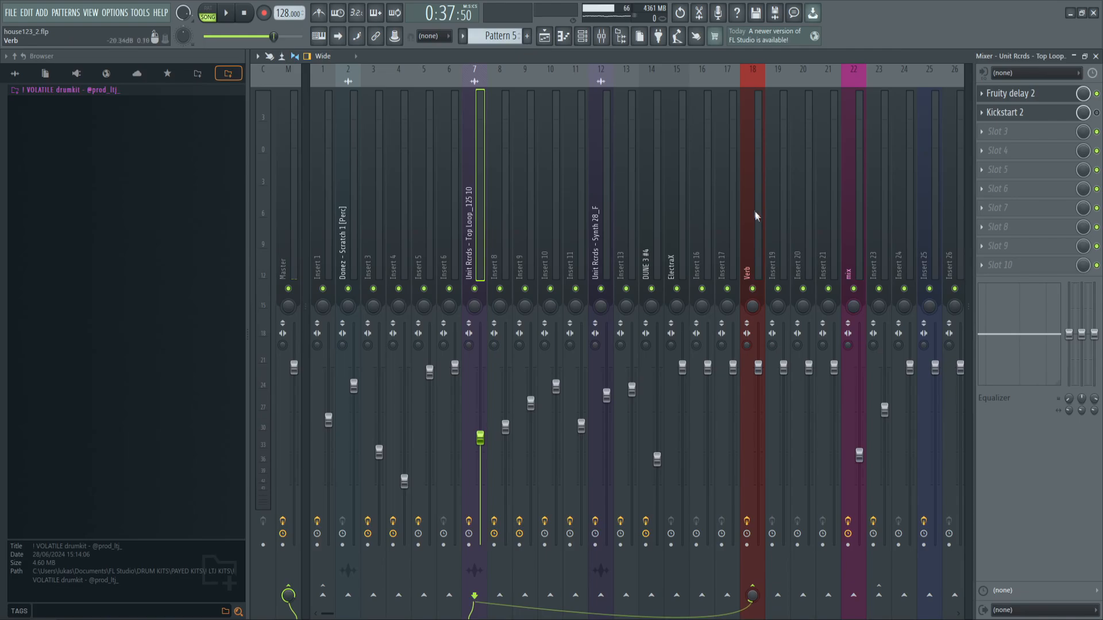
# Open the Serum channel used in Pattern 4 and examine its 05 AT BASS - Antelope preset beside the channel rack
pyautogui.click(545, 36)
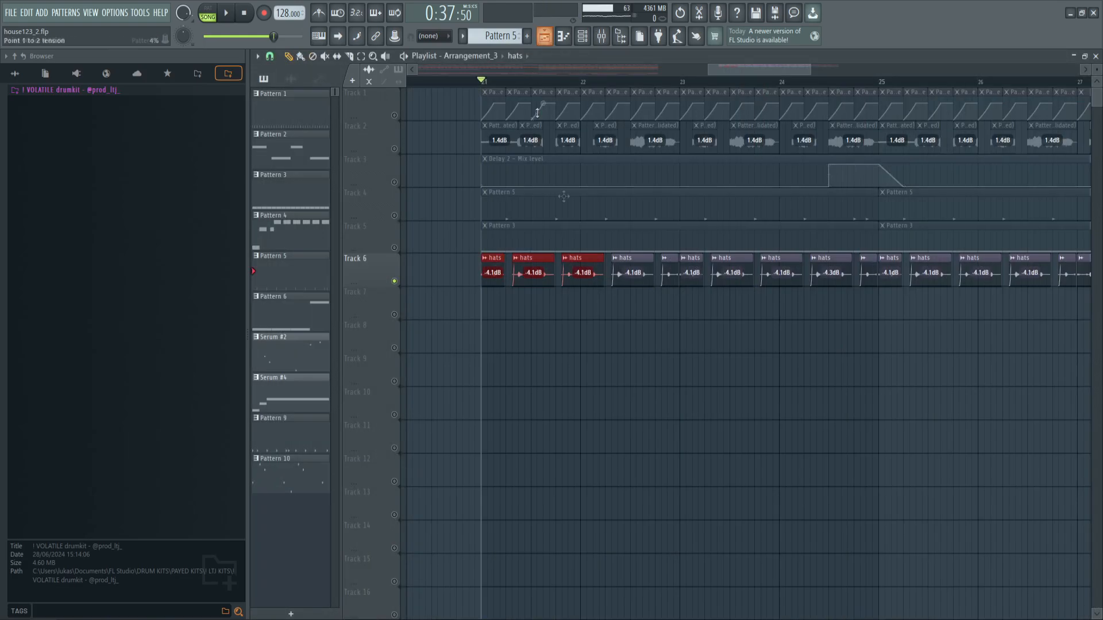
pyautogui.scroll(-1, 553, 245)
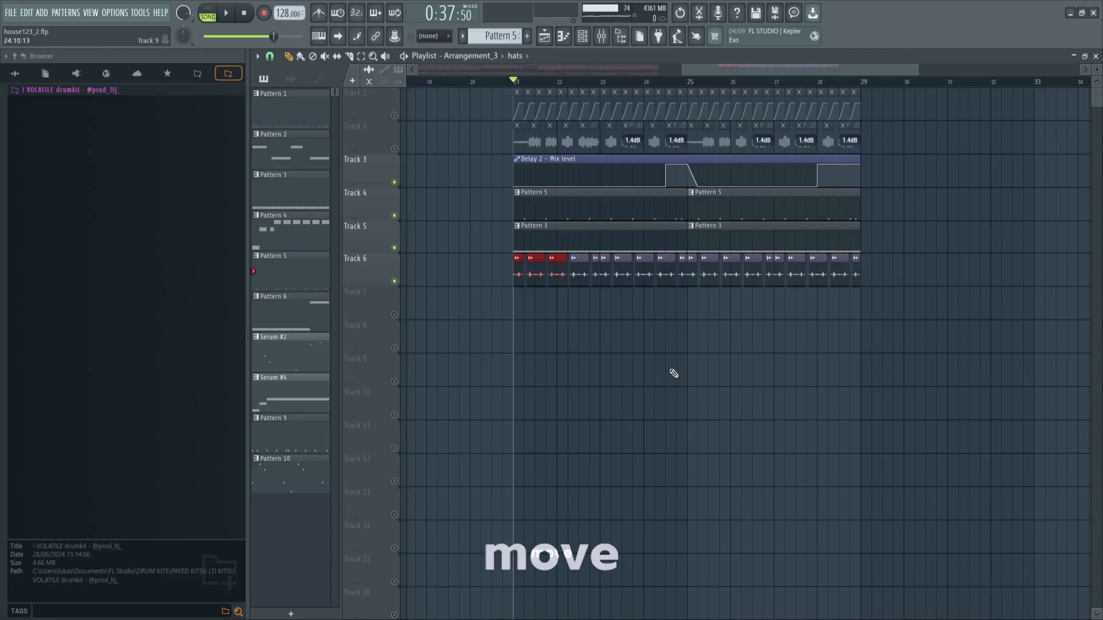
pyautogui.press('F6')
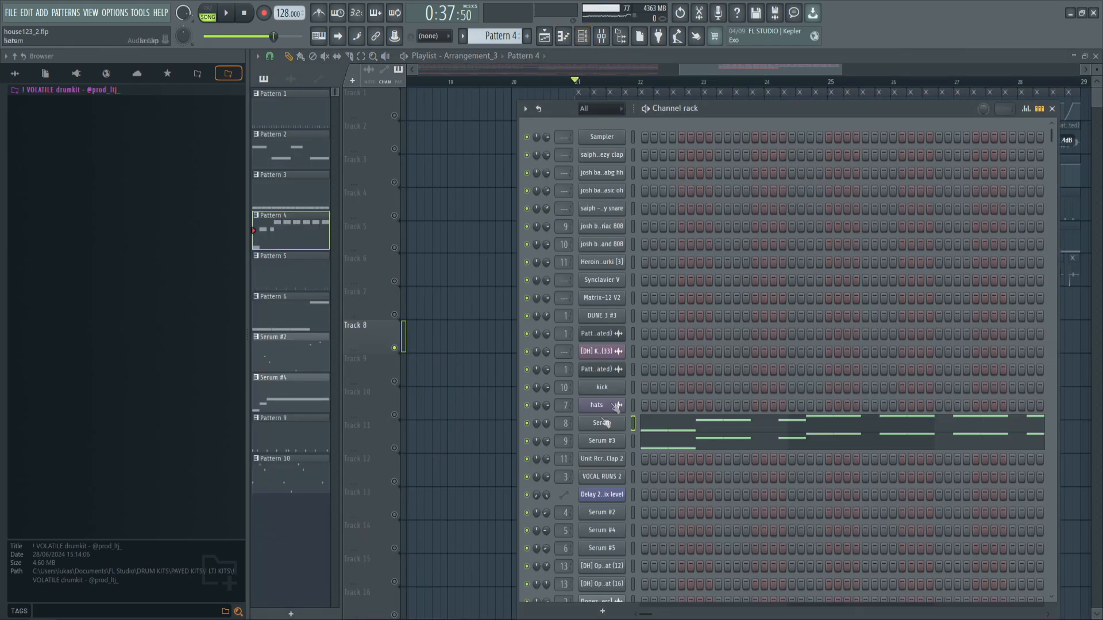
pyautogui.click(611, 424)
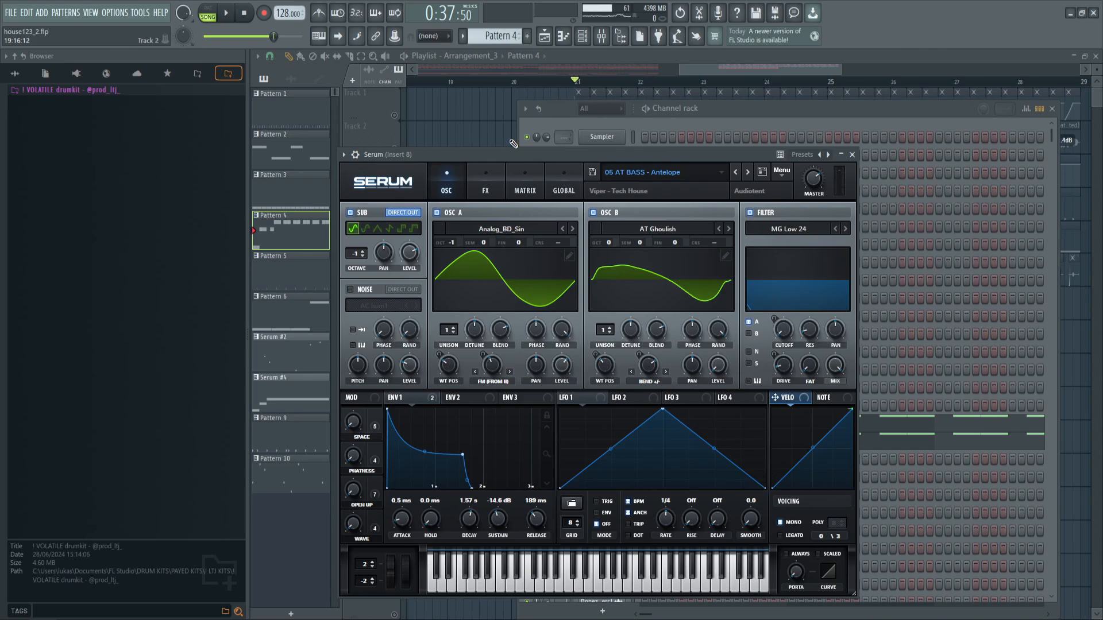
pyautogui.moveTo(678, 109); pyautogui.dragTo(682, 109)
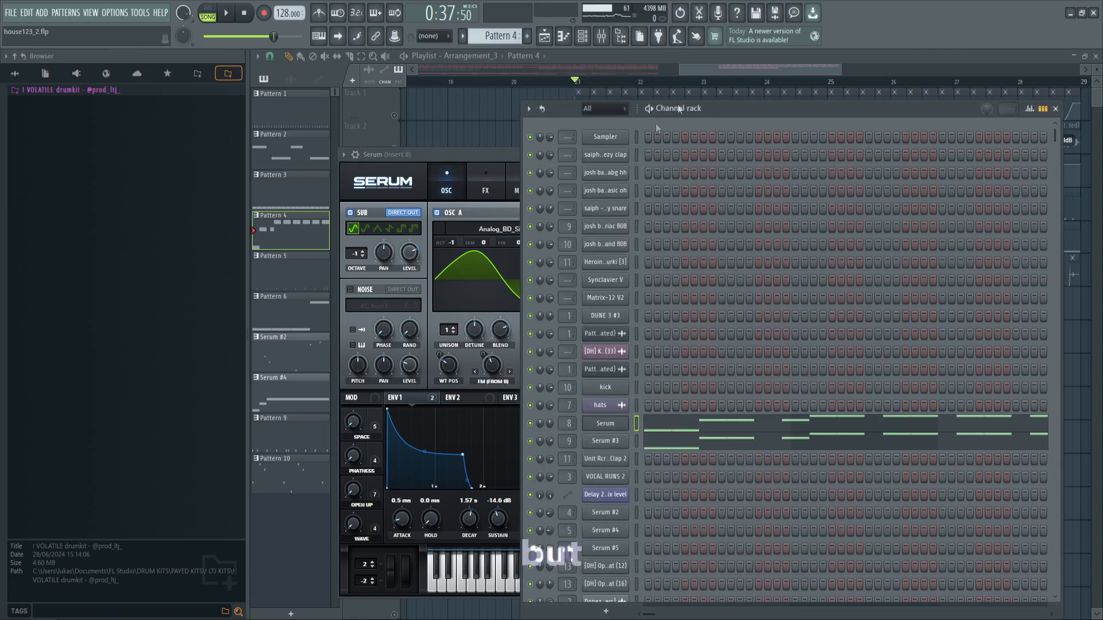
pyautogui.scroll(-3, 620, 385)
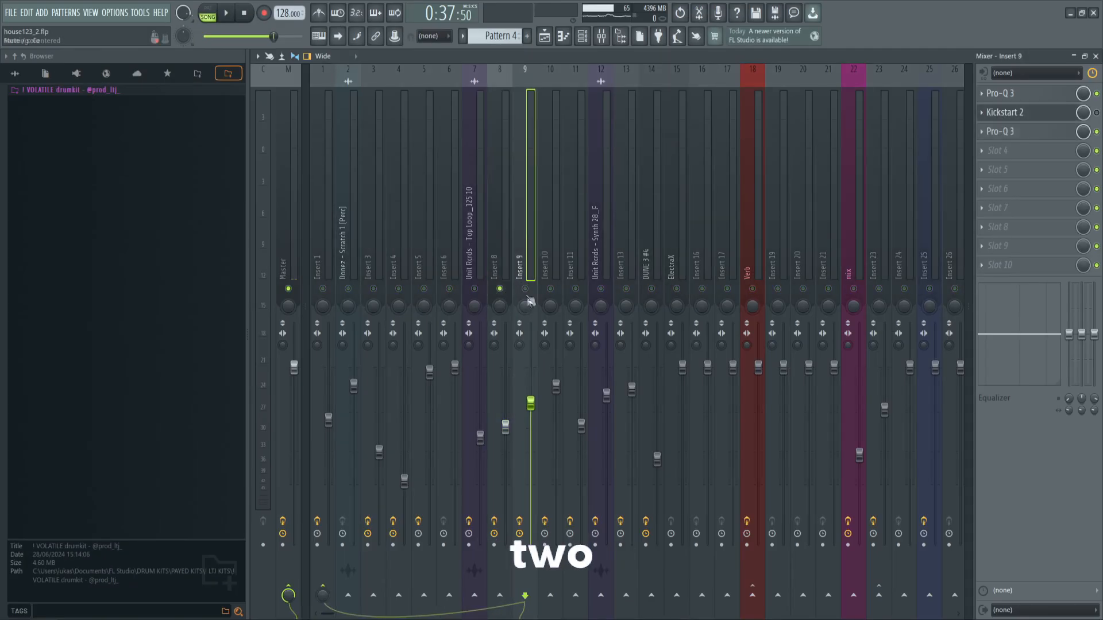
# Open Pro-Q 3 on Insert 8 and examine the low cut and the boost in its EQ curve
pyautogui.click(498, 276)
pyautogui.click(1025, 102)
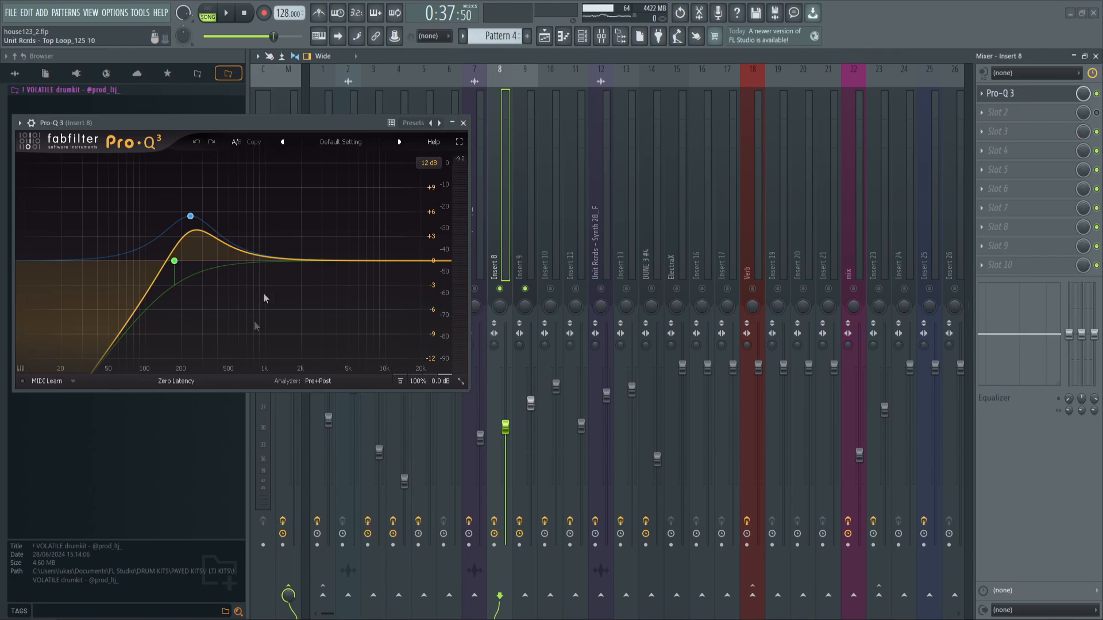
pyautogui.moveTo(187, 120); pyautogui.dragTo(304, 125)
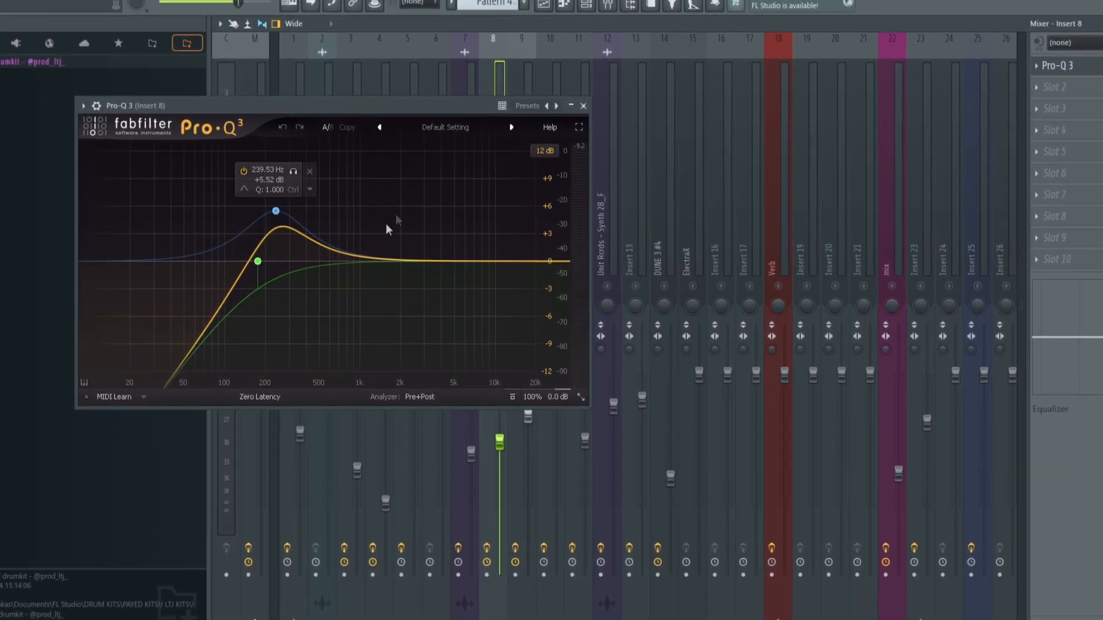
# Open both Pro-Q 3 instances on Insert 9 and arrange the EQ windows to compare their curves with Insert 8
pyautogui.click(521, 517)
pyautogui.click(1041, 66)
pyautogui.click(1060, 108)
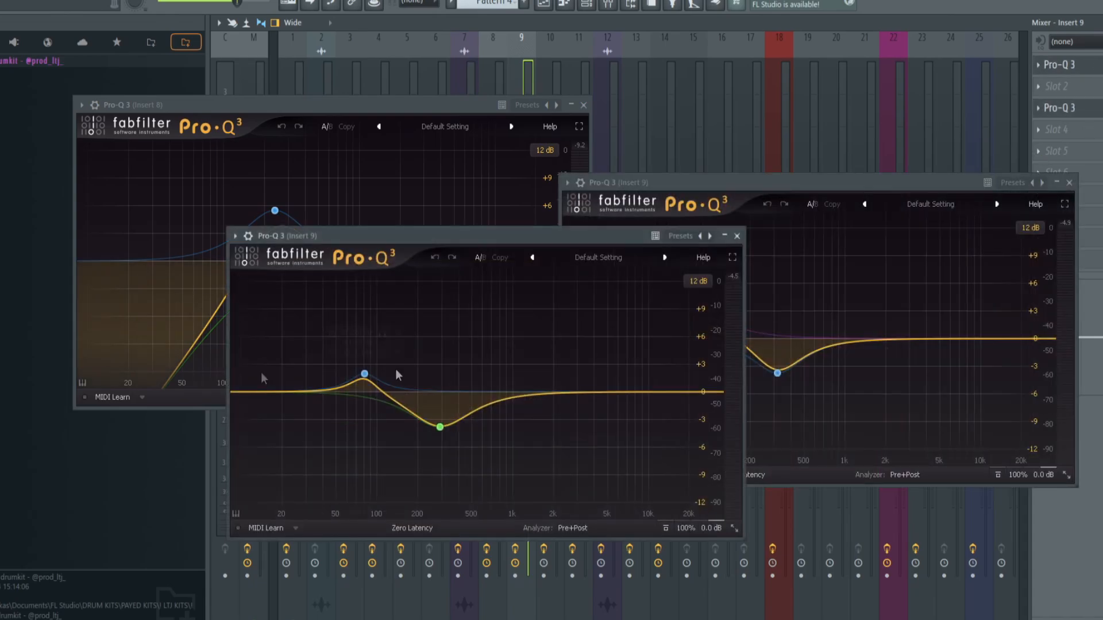
pyautogui.moveTo(366, 234); pyautogui.dragTo(286, 386)
pyautogui.moveTo(168, 123); pyautogui.dragTo(712, 166)
pyautogui.moveTo(768, 139); pyautogui.dragTo(819, 100)
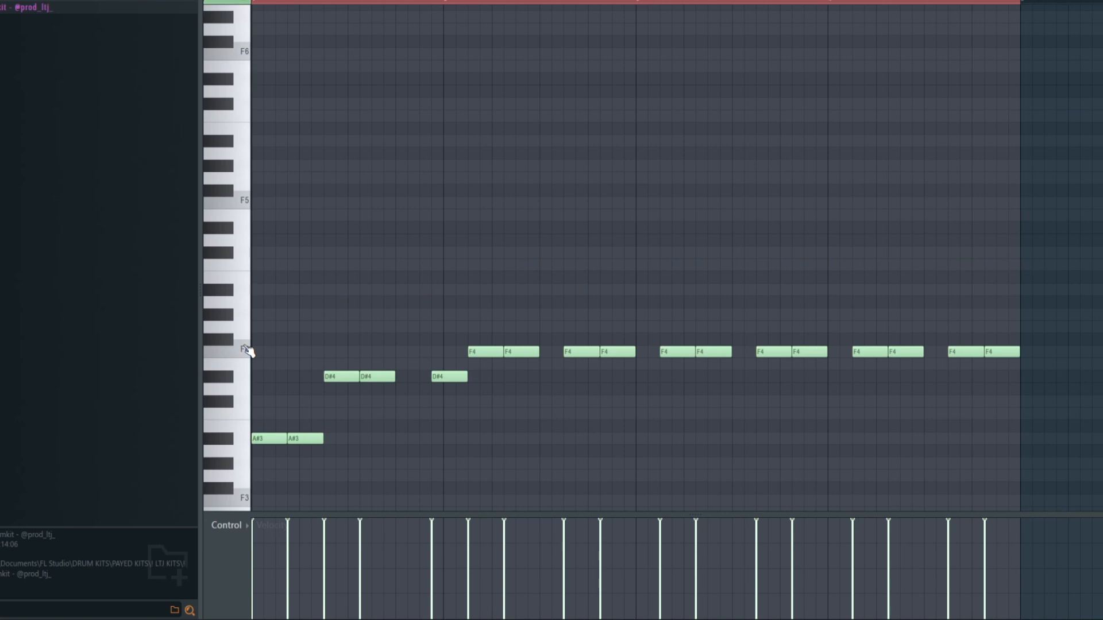
# Mark bars 3 and 4 in Pattern 4's Serum piano roll and select the F4 notes inside them
pyautogui.moveTo(1023, 396); pyautogui.dragTo(248, 505)
pyautogui.keyDown('ctrl'); pyautogui.click(636, 3); pyautogui.keyUp('ctrl')
pyautogui.moveTo(637, 5); pyautogui.dragTo(1025, 9)
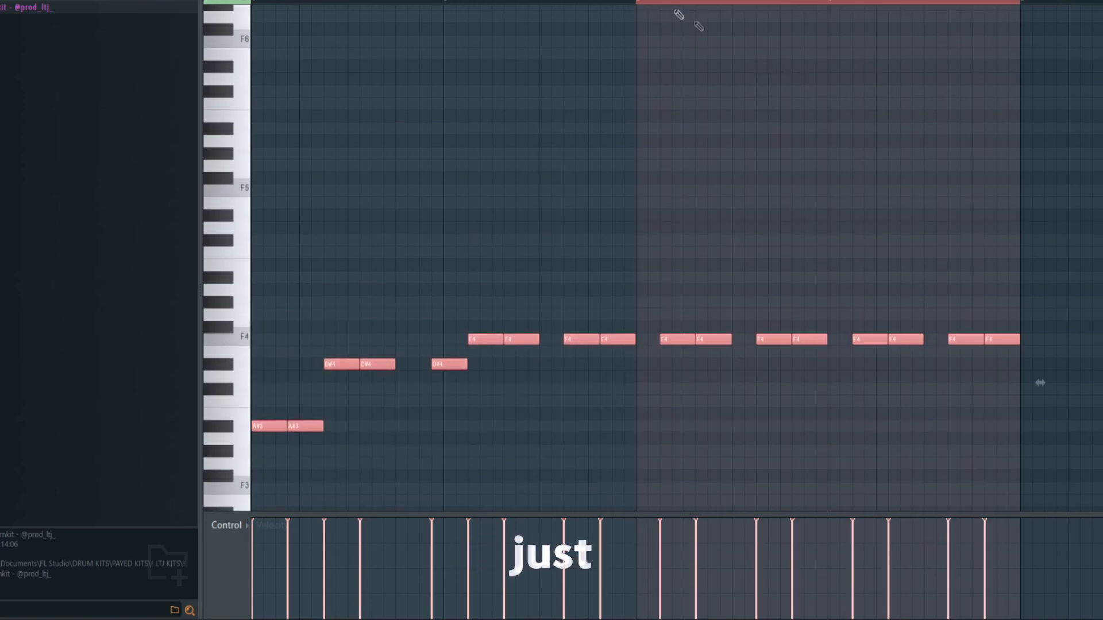
pyautogui.moveTo(660, 296); pyautogui.dragTo(1021, 371)
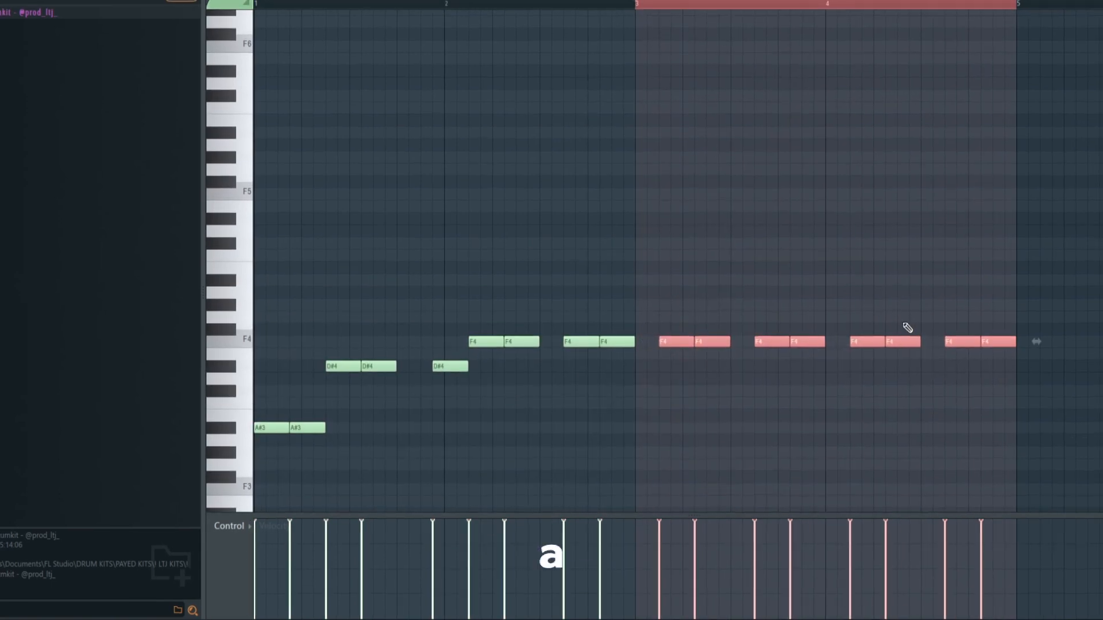
# Turn on the metronome and unmute Tracks 5 and 6 in the playlist
pyautogui.click(316, 7)
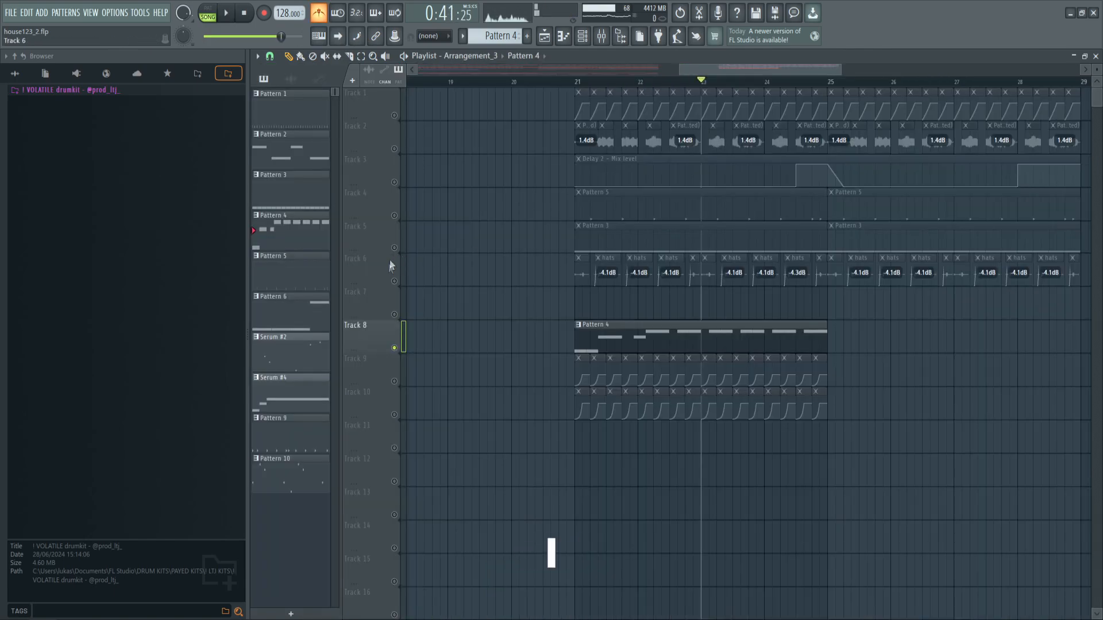
pyautogui.click(394, 249)
pyautogui.click(394, 281)
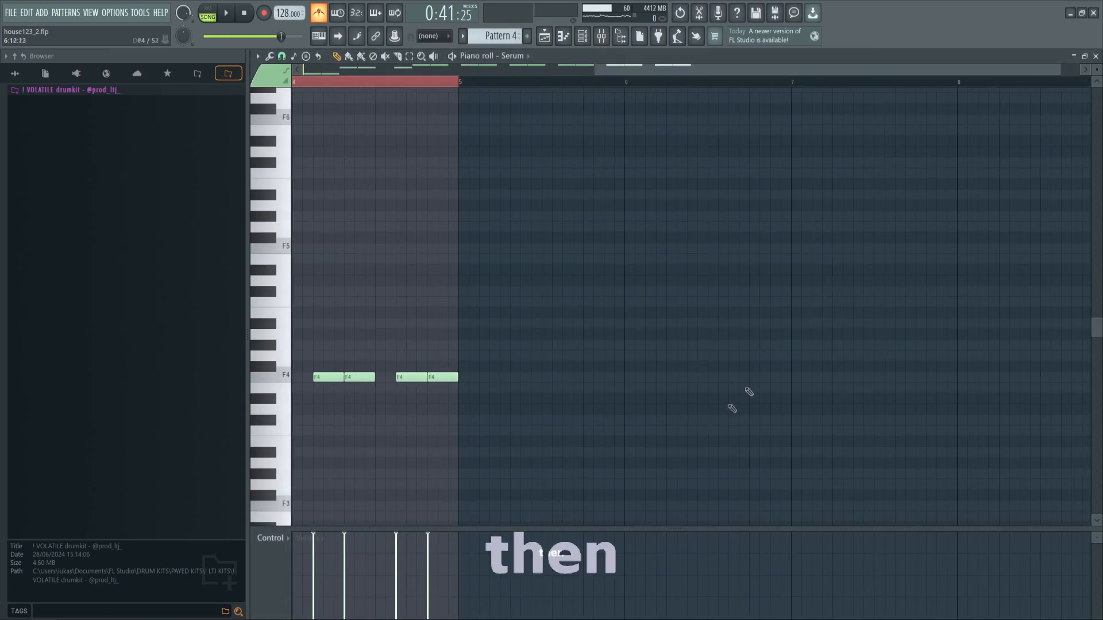
# Examine Pattern 4's bass line by selecting the F4 notes from bar 3, the D#4 pair, the A#3 pair and the remaining notes
pyautogui.moveTo(772, 435); pyautogui.dragTo(504, 352)
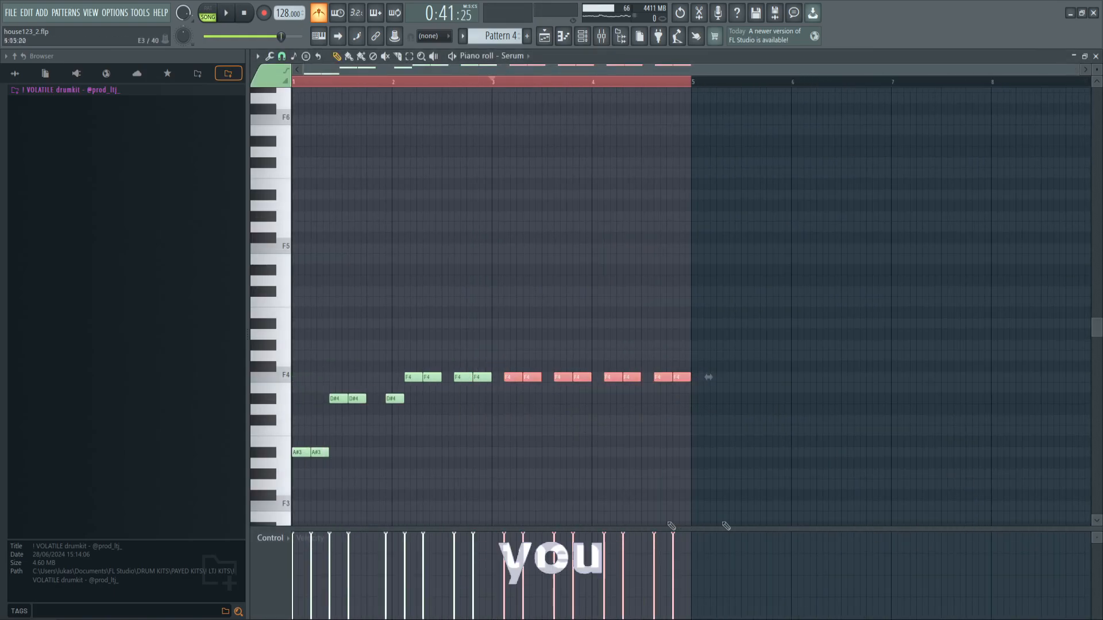
pyautogui.moveTo(313, 380); pyautogui.dragTo(382, 409)
pyautogui.moveTo(299, 432); pyautogui.dragTo(336, 476)
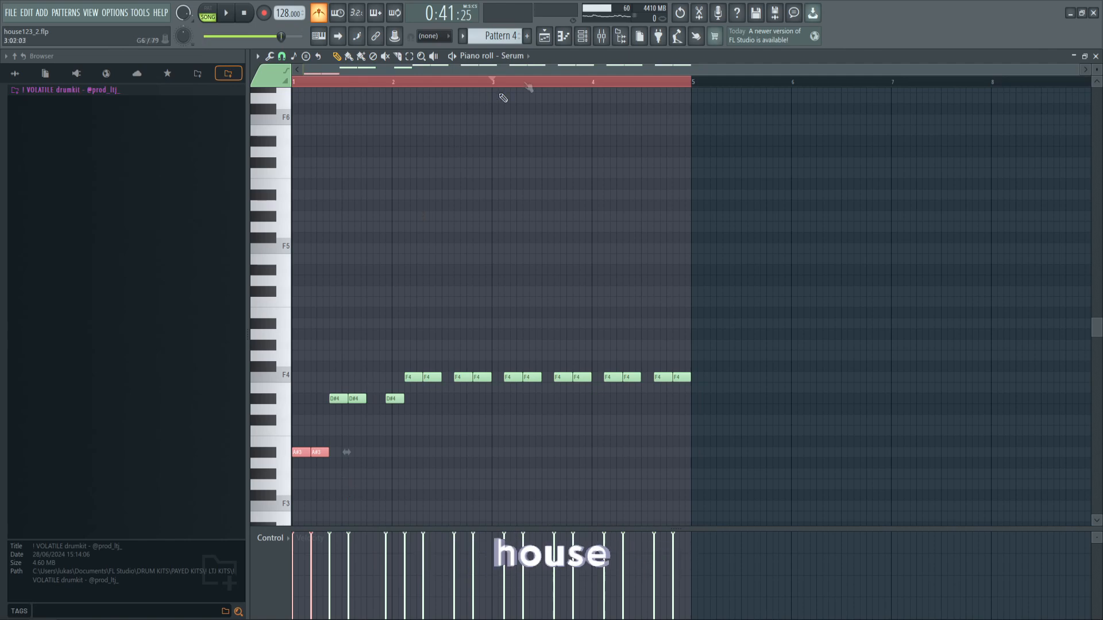
pyautogui.moveTo(387, 351); pyautogui.dragTo(783, 452)
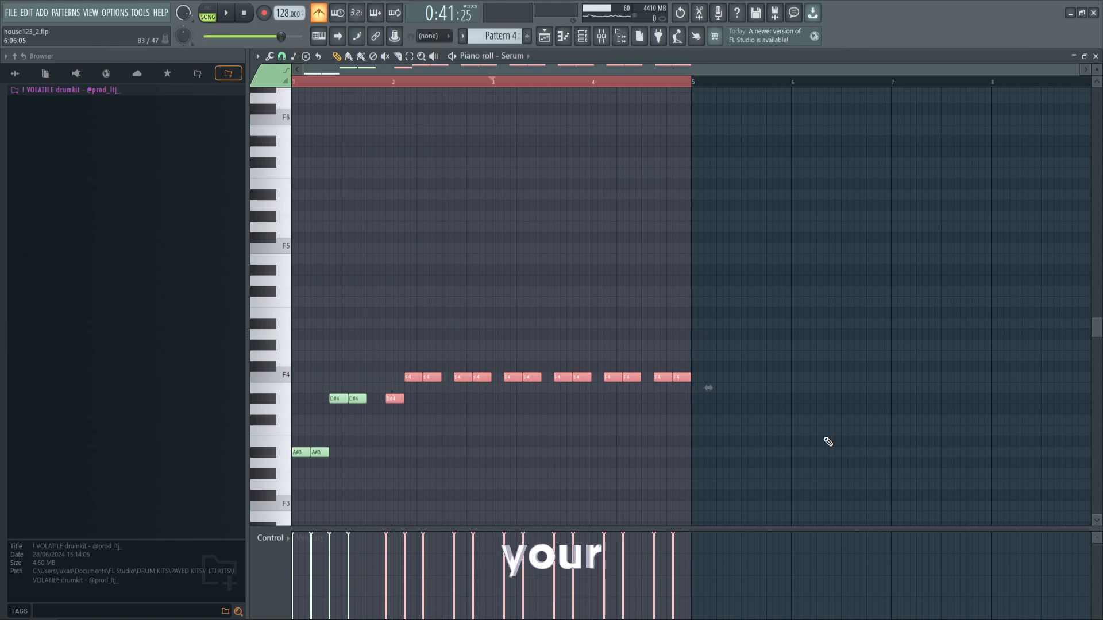
# Transpose all of Pattern 4's Serum notes up by octaves and back down to their original pitch
pyautogui.hotkey('ctrl', 'a')
pyautogui.hotkey('ctrl', 'Up')
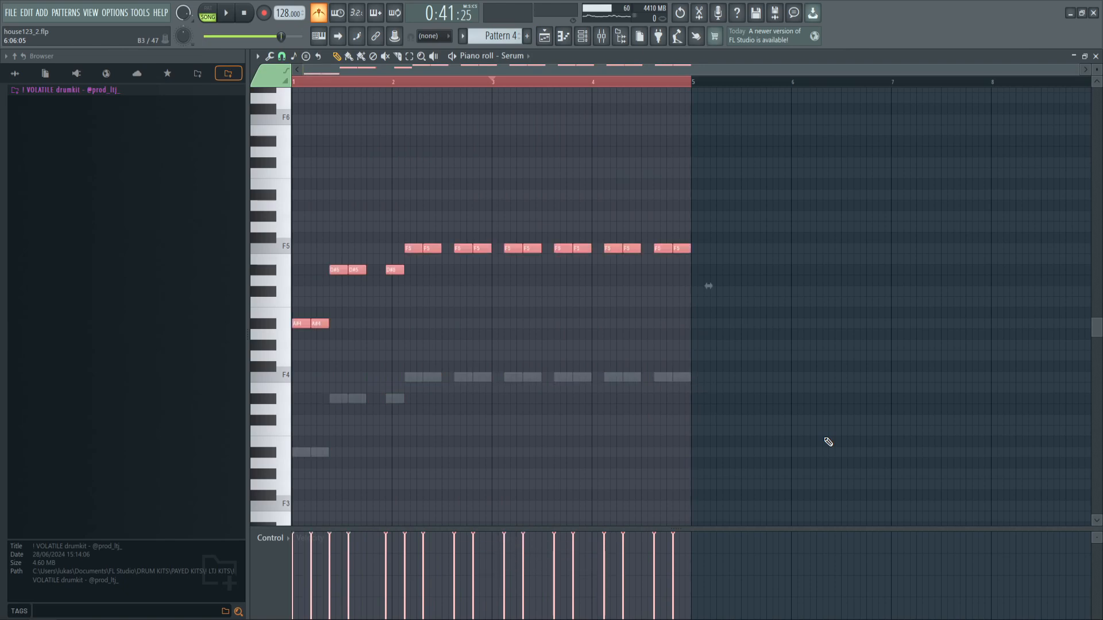
pyautogui.hotkey('ctrl', 'Up')
pyautogui.hotkey('ctrl', 'Down')
pyautogui.hotkey('ctrl', 'Down')
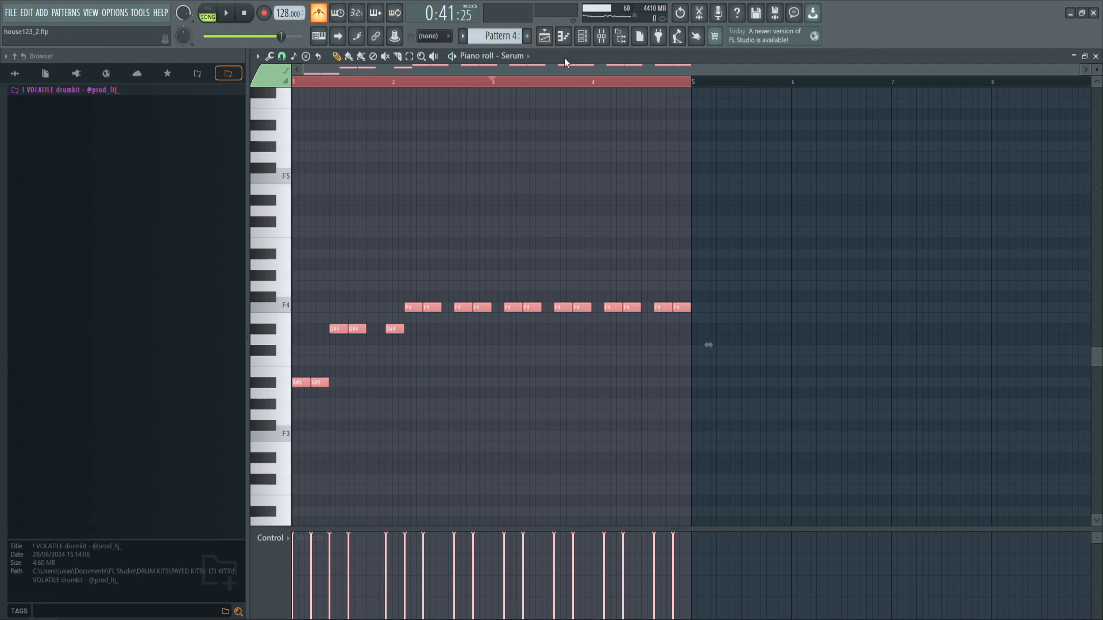
# Return to the playlist and select the Pattern 4 clip on Track 8
pyautogui.click(545, 35)
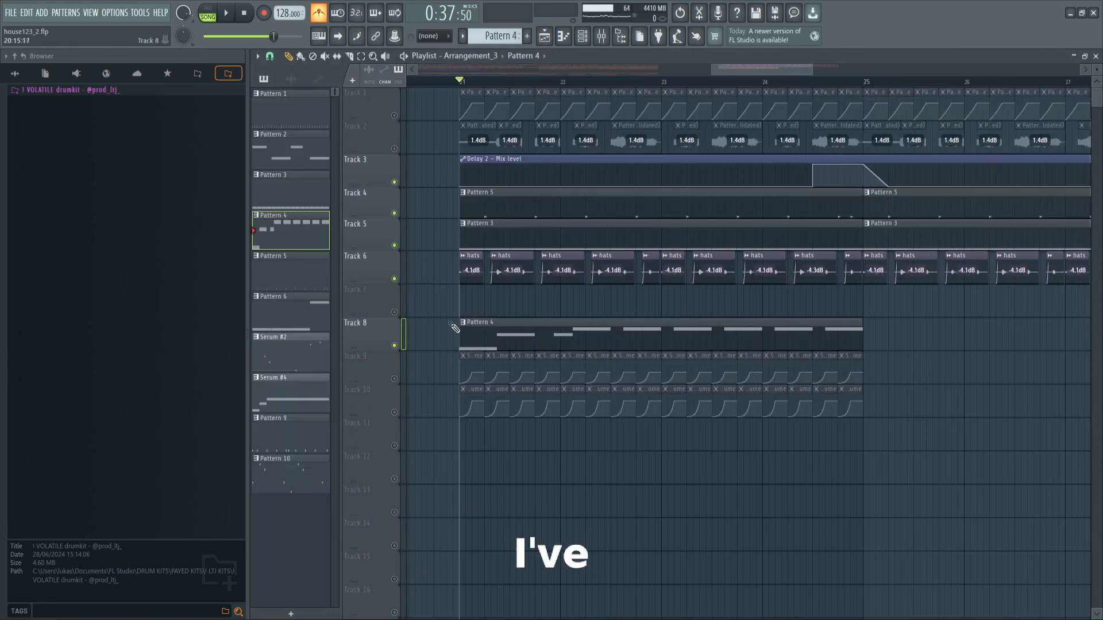
pyautogui.moveTo(452, 325); pyautogui.dragTo(787, 322)
pyautogui.scroll(3, 447, 468)
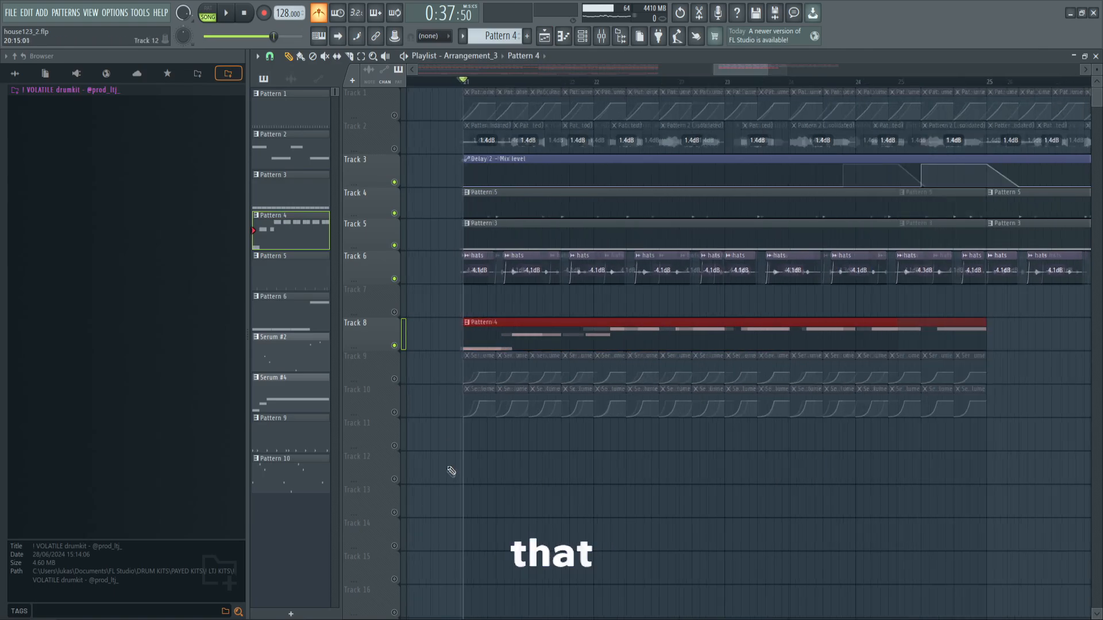
# Unmute Tracks 9 and 10 and select their Serum and Serum #3 channel volume automation clips
pyautogui.click(395, 379)
pyautogui.click(394, 412)
pyautogui.moveTo(430, 371); pyautogui.dragTo(945, 440)
pyautogui.scroll(-3, 839, 322)
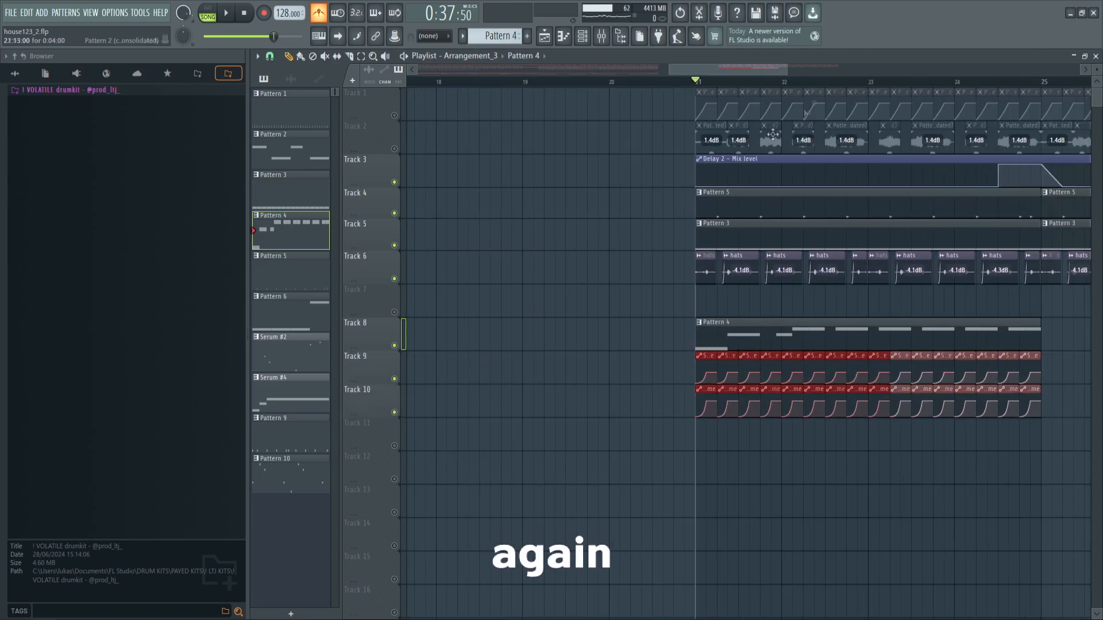
pyautogui.scroll(2, 810, 259)
pyautogui.scroll(2, 614, 366)
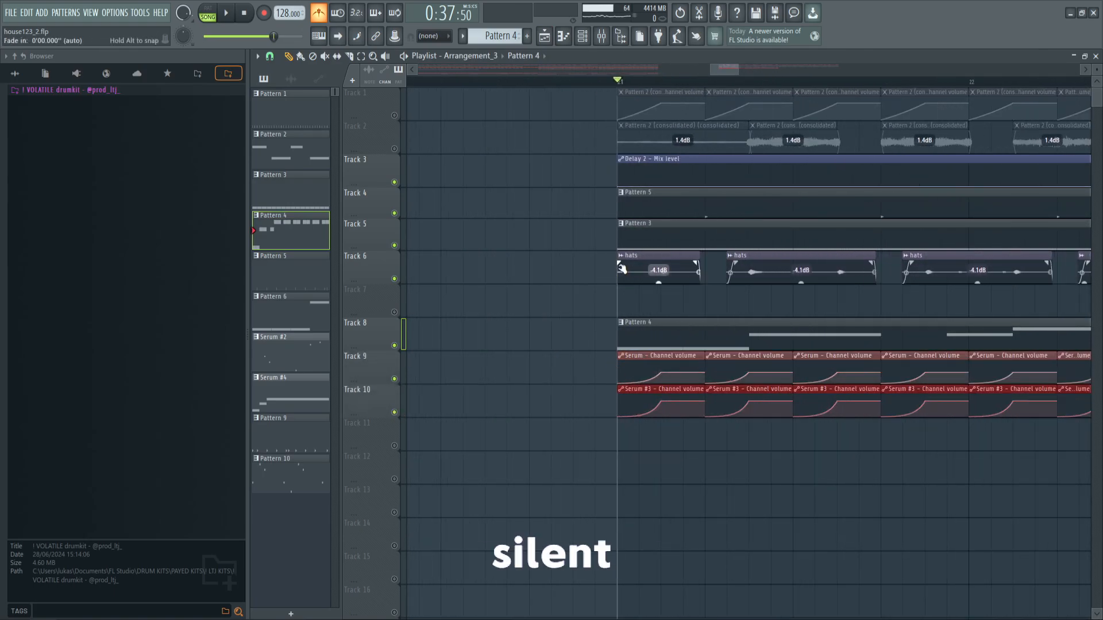
# Select the Pattern 4 clip on Track 8 together with the bass volume automation clips on Tracks 9 and 10
pyautogui.scroll(-2, 665, 359)
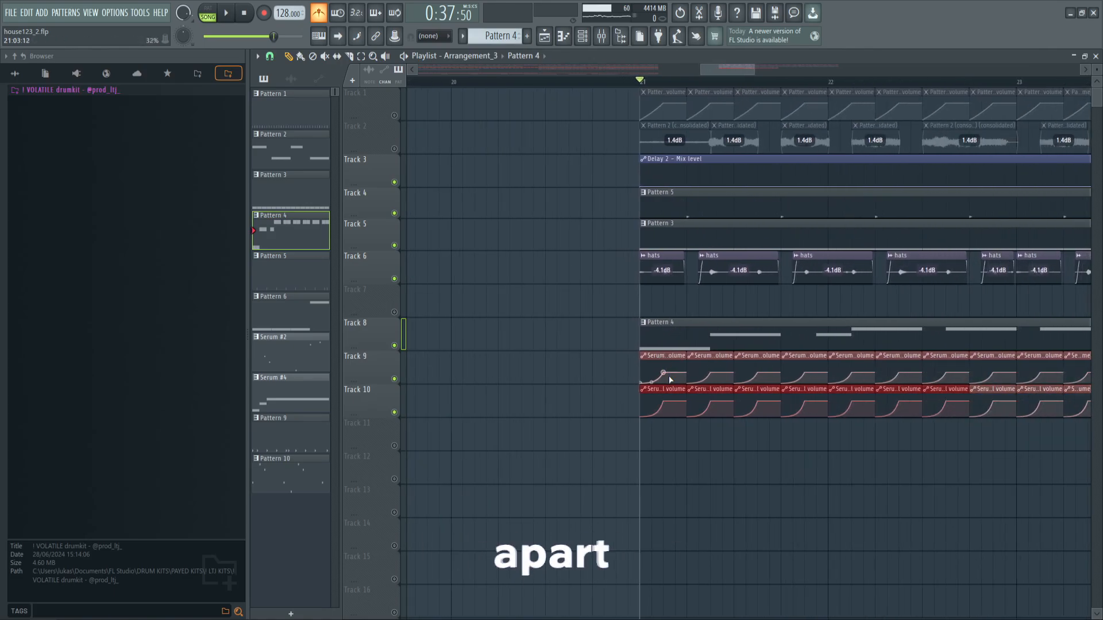
pyautogui.scroll(-3, 649, 299)
pyautogui.moveTo(606, 303); pyautogui.dragTo(988, 399)
pyautogui.scroll(3, 649, 198)
pyautogui.scroll(-2, 697, 418)
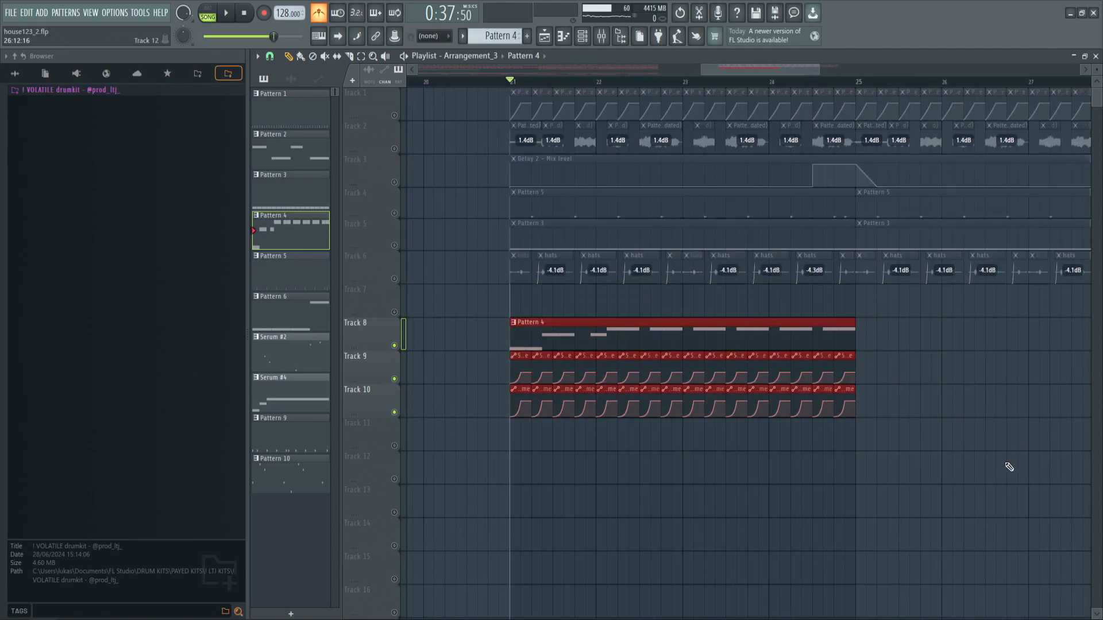
# Play the chords, drums and bass from bar 21, and view Pattern 5's notes in the piano roll during playback
pyautogui.press('space')
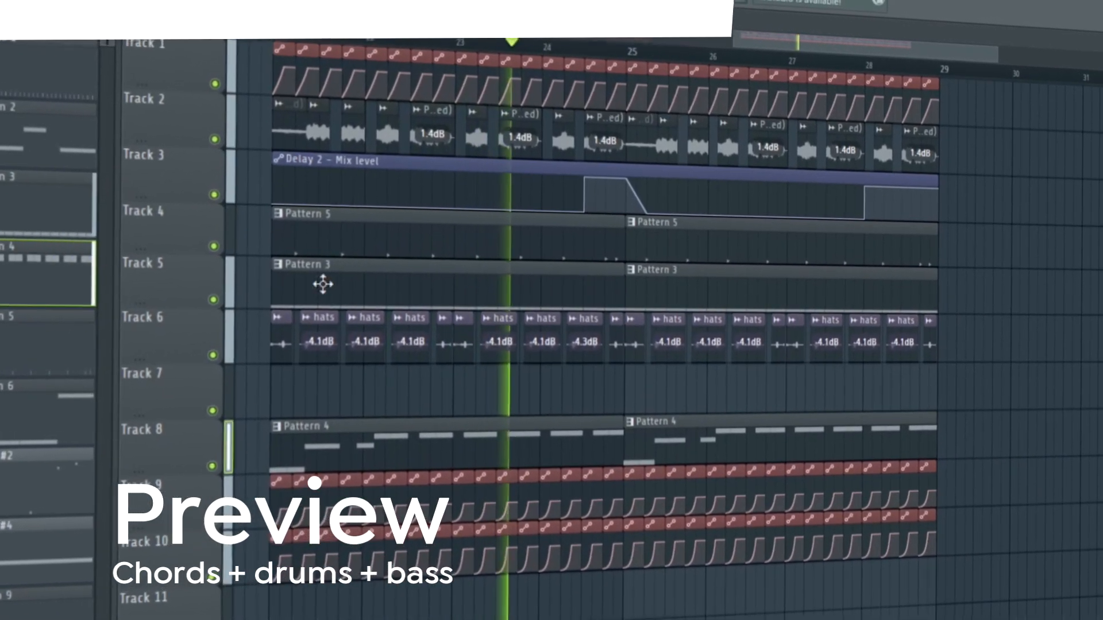
pyautogui.doubleClick(337, 237)
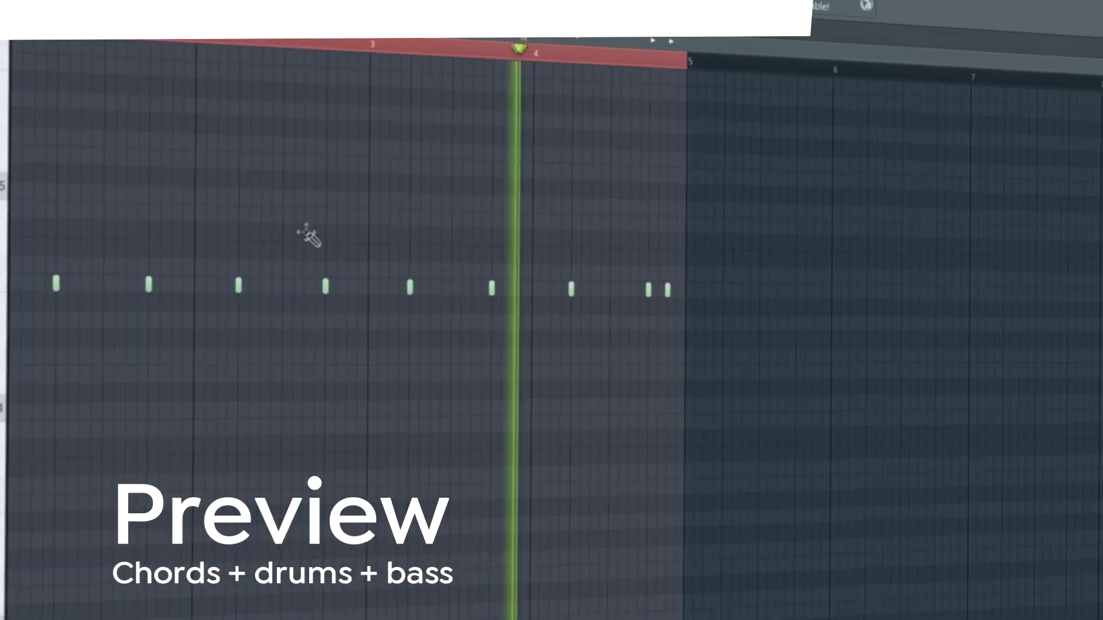
pyautogui.press('Escape')
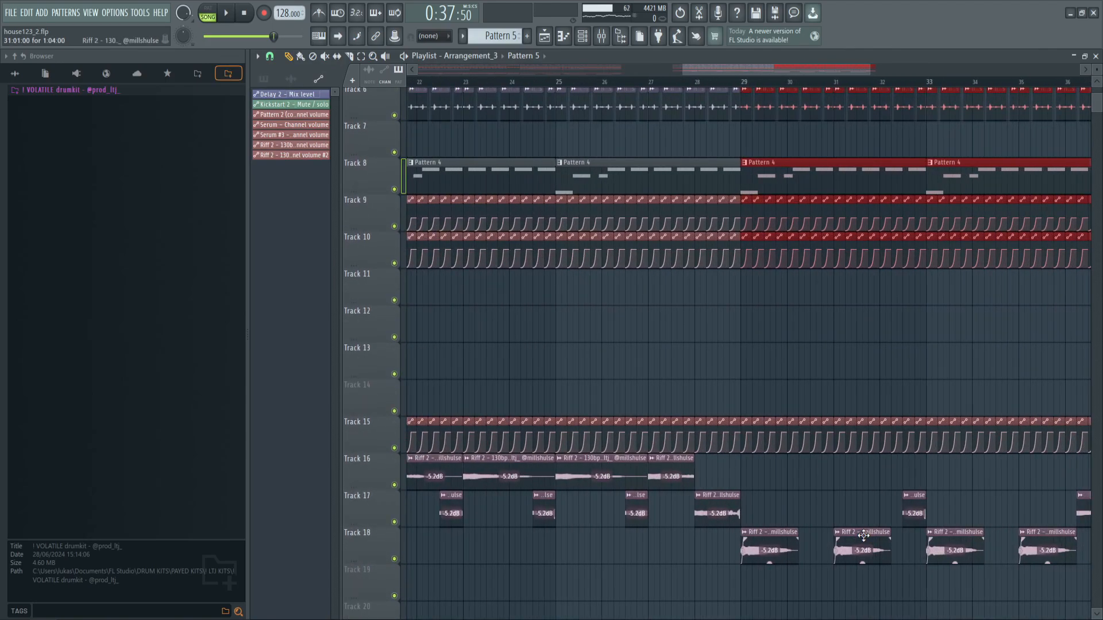
# Select the Riff 2 vocal clips on Tracks 16 and 17 from bar 21 up to bar 28
pyautogui.scroll(-3, 654, 459)
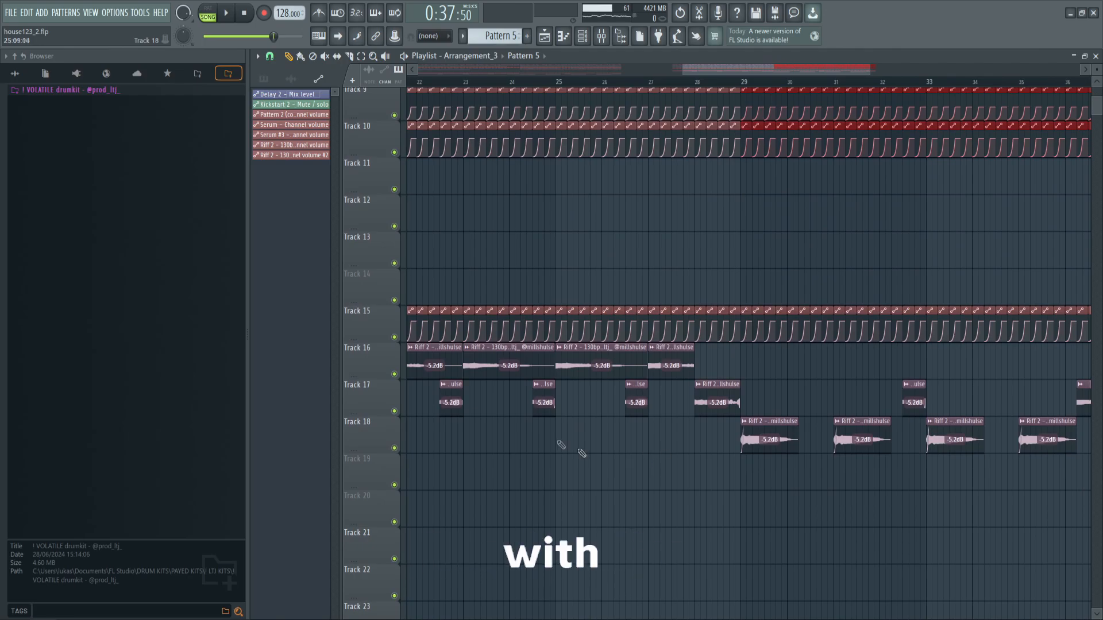
pyautogui.scroll(-3, 574, 443)
pyautogui.scroll(6, 421, 418)
pyautogui.doubleClick(611, 365)
pyautogui.moveTo(552, 325); pyautogui.dragTo(941, 295)
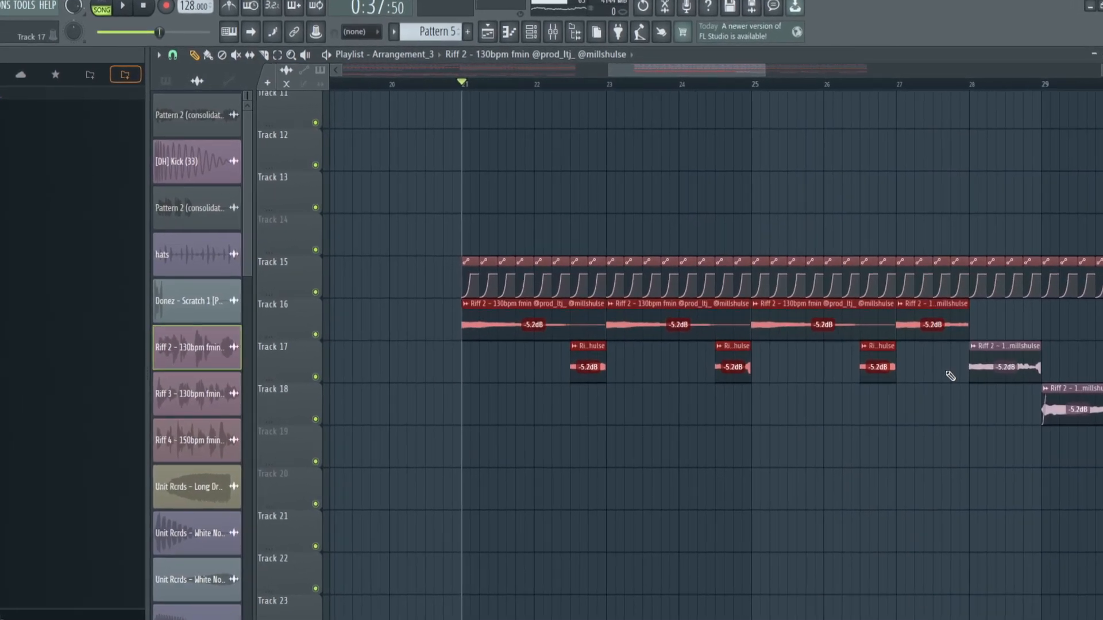
# Inspect the full Riff 2 vocal by placing and extending a copy on Track 13, and remove the copy
pyautogui.hotkey('ctrl', 'd')
pyautogui.moveTo(453, 332); pyautogui.dragTo(628, 226)
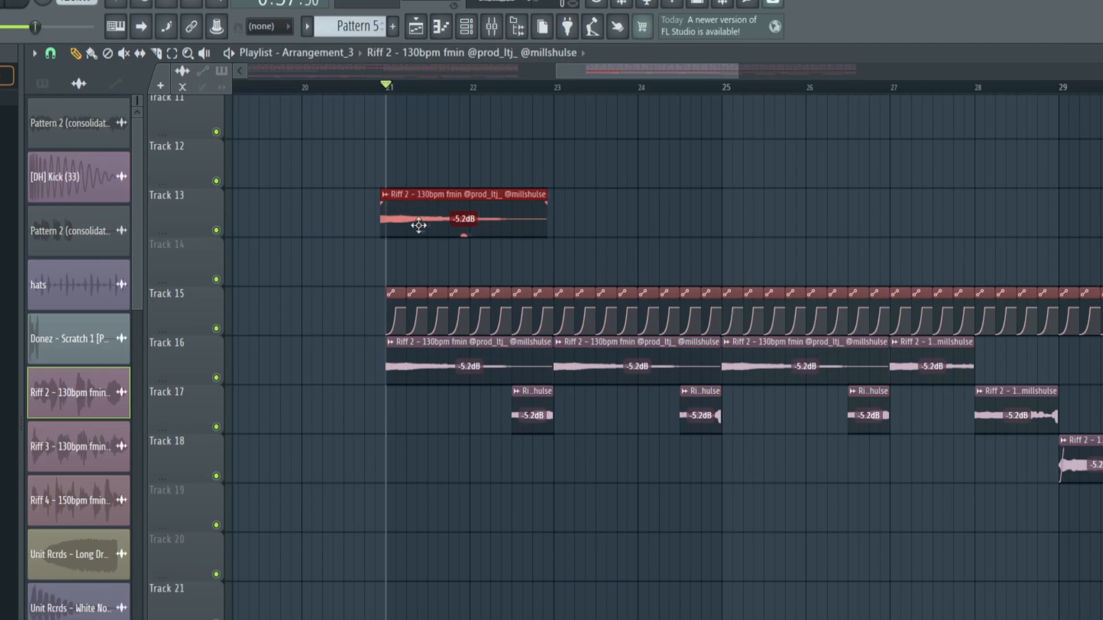
pyautogui.scroll(-5, 609, 227)
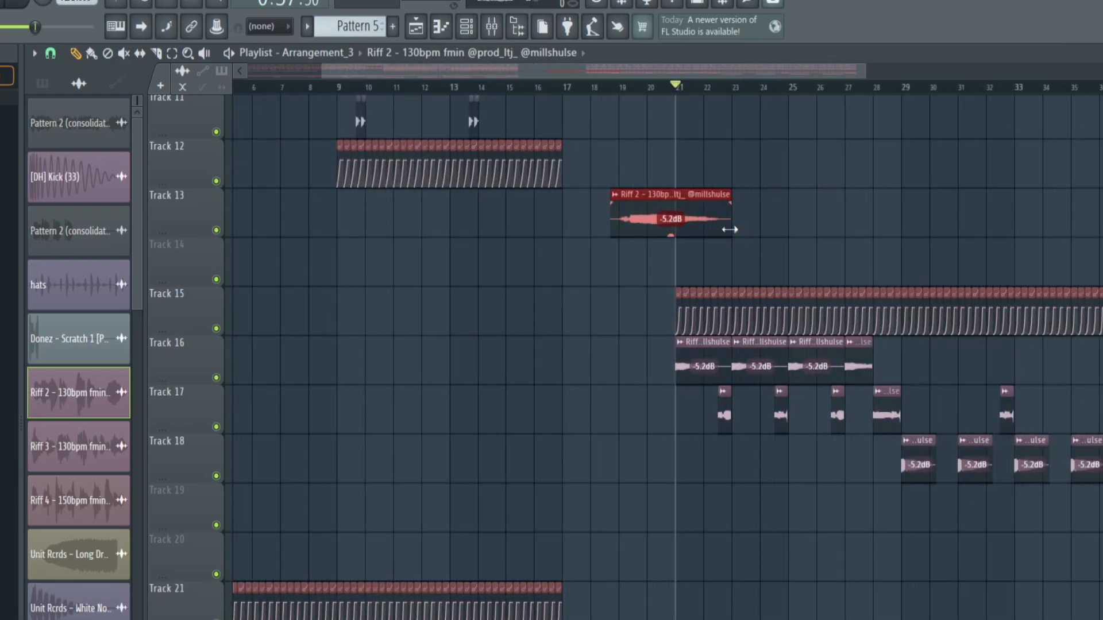
pyautogui.moveTo(731, 230); pyautogui.dragTo(1100, 233)
pyautogui.scroll(6, 773, 270)
pyautogui.rightClick(399, 232)
pyautogui.scroll(-4, 861, 244)
pyautogui.scroll(6, 837, 243)
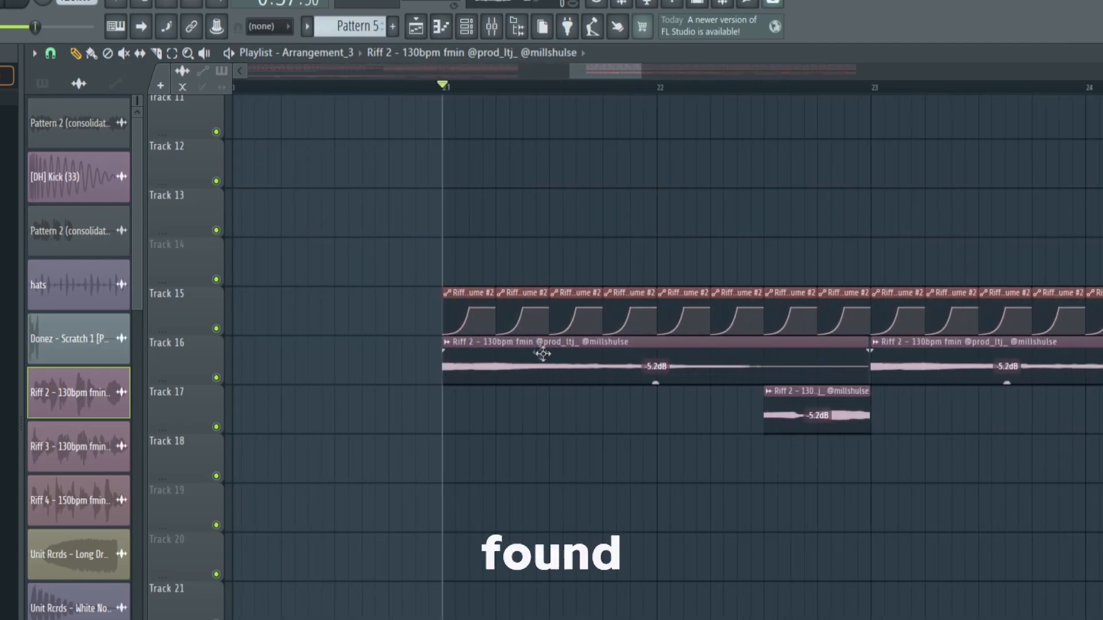
# Examine the chopped Riff 2 vocal loop by selecting its clips on Tracks 16 and 17 between bars 21 and 29
pyautogui.keyDown('ctrl'); pyautogui.click(534, 359); pyautogui.keyUp('ctrl')
pyautogui.scroll(-2, 518, 376)
pyautogui.scroll(-2, 518, 377)
pyautogui.scroll(-3, 656, 382)
pyautogui.moveTo(570, 368); pyautogui.dragTo(1034, 418)
pyautogui.scroll(4, 1048, 418)
pyautogui.moveTo(968, 414); pyautogui.dragTo(288, 373)
pyautogui.scroll(-3, 313, 388)
pyautogui.moveTo(875, 419); pyautogui.dragTo(413, 368)
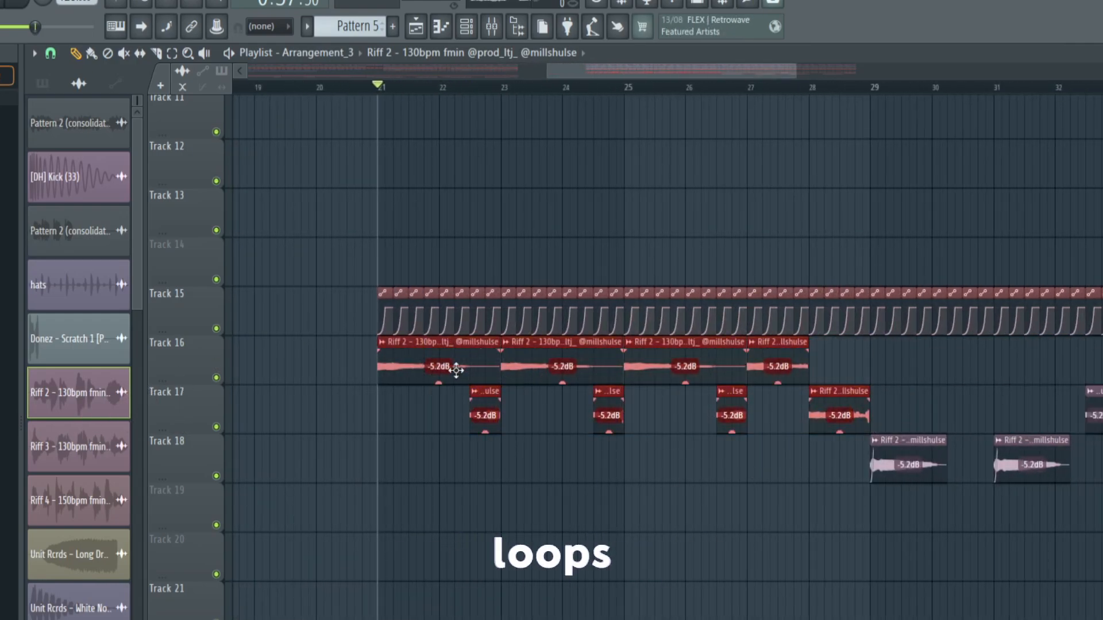
# Select the Riff 2 volume automation clips on Track 15 and compare them with the other volume automation in the arrangement
pyautogui.scroll(3, 332, 386)
pyautogui.moveTo(313, 252); pyautogui.dragTo(936, 306)
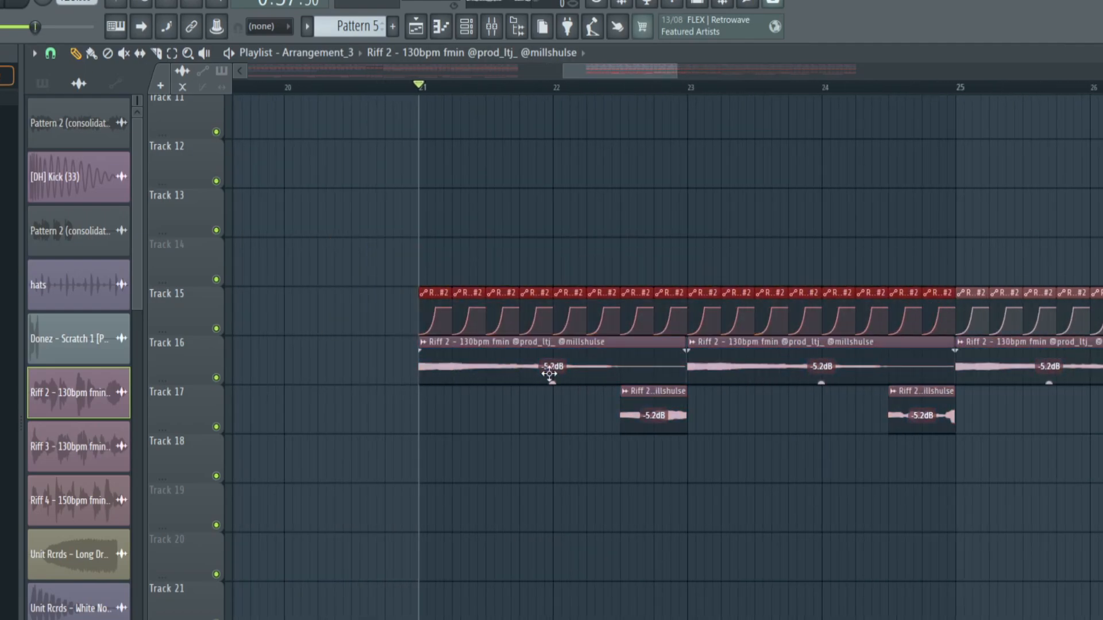
pyautogui.click(115, 87)
pyautogui.scroll(5, 430, 295)
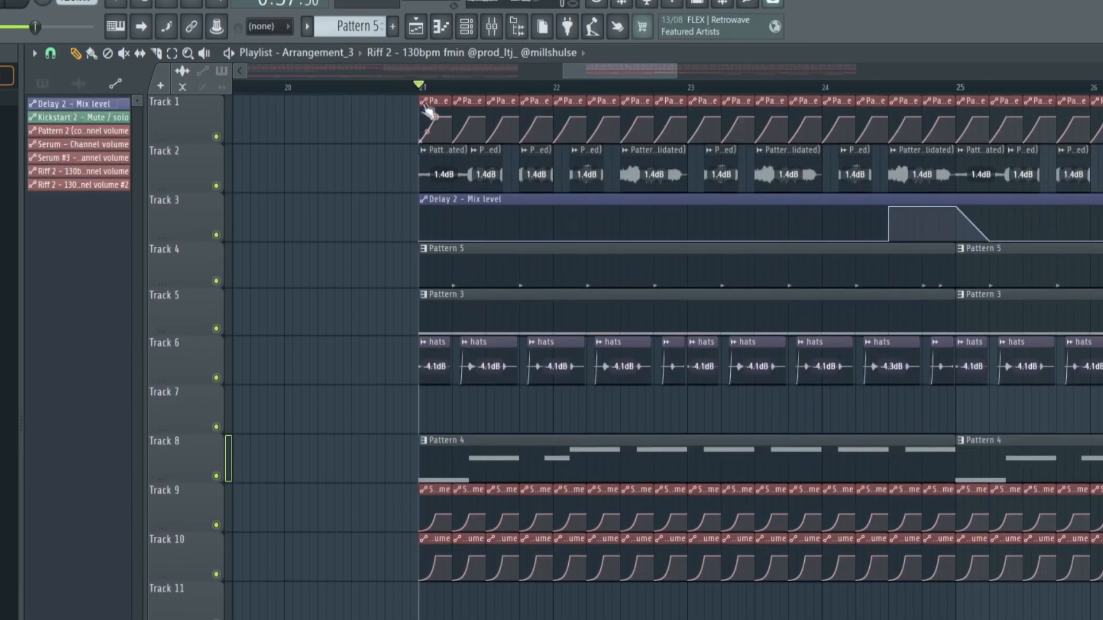
pyautogui.scroll(-3, 444, 129)
pyautogui.moveTo(363, 487)
pyautogui.mouseDown()
pyautogui.moveTo(402, 569)
pyautogui.moveTo(561, 601)
pyautogui.moveTo(356, 506)
pyautogui.mouseUp()
pyautogui.moveTo(310, 450); pyautogui.dragTo(764, 546)
# Open the mixer and examine the Auto-Tune Pro, NS1, DeEsser and Pro-Q 3 settings on the mix insert
pyautogui.press('F9')
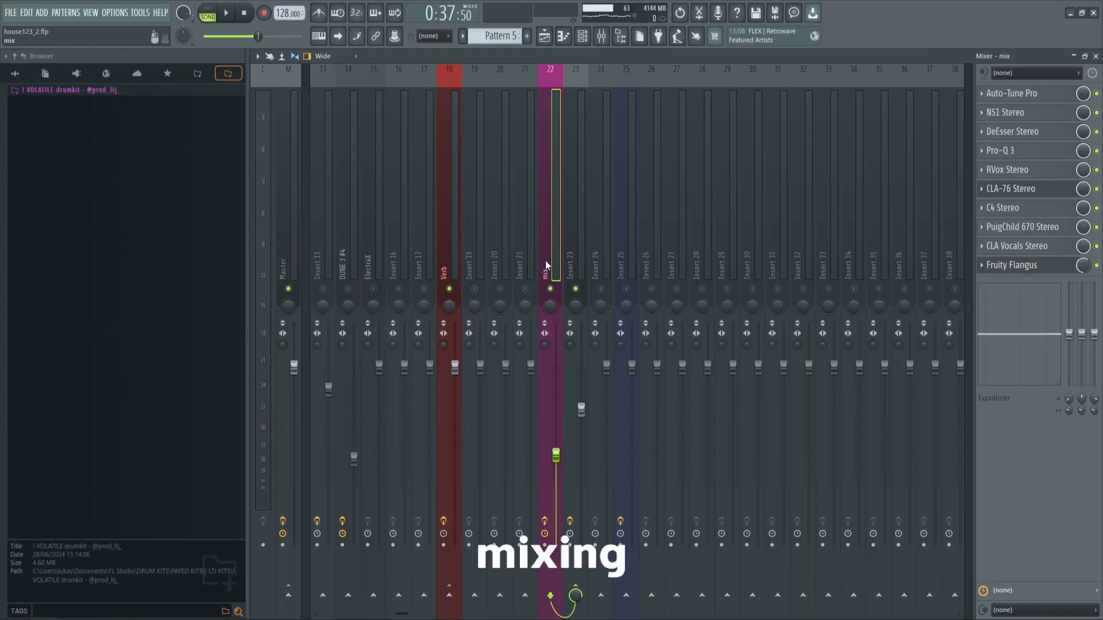
pyautogui.click(575, 253)
pyautogui.click(546, 254)
pyautogui.click(1011, 93)
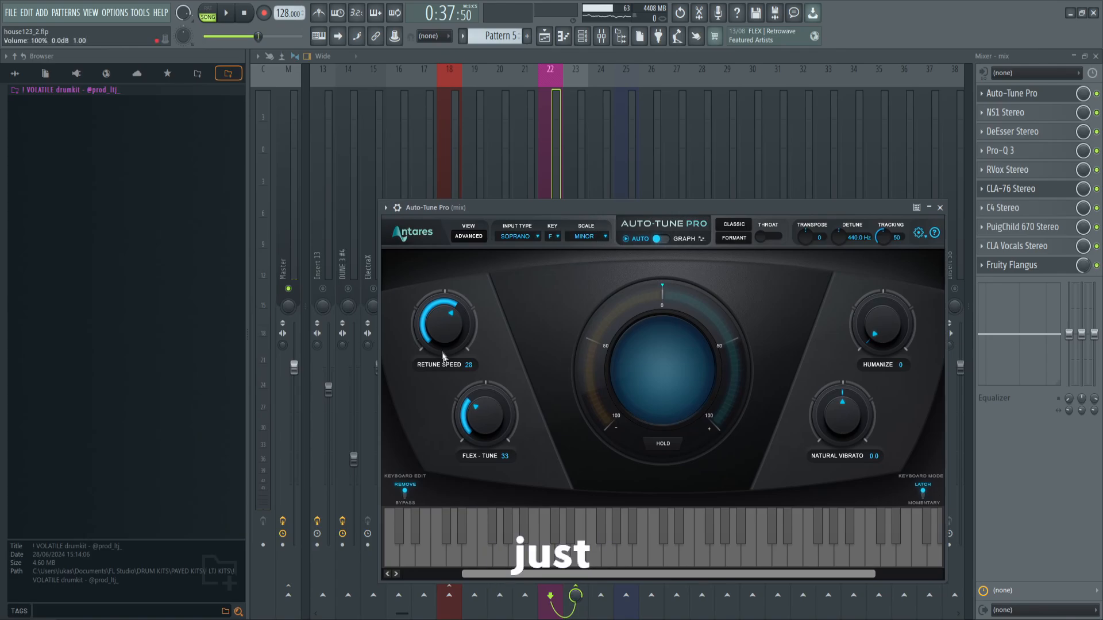
pyautogui.press('Escape')
pyautogui.click(1011, 112)
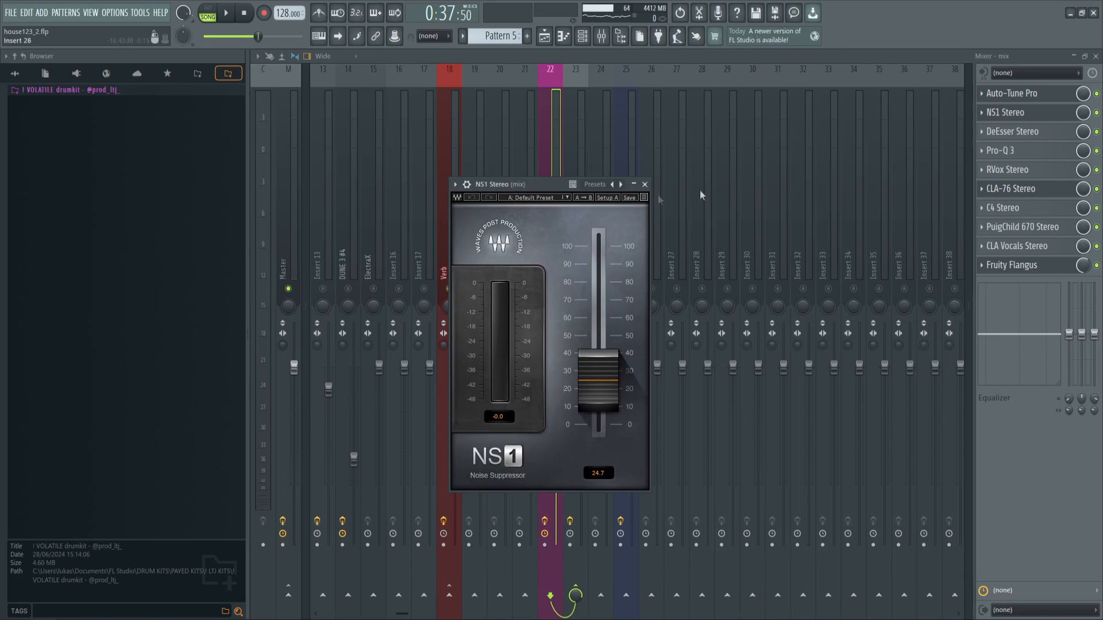
pyautogui.click(1034, 131)
pyautogui.click(1000, 150)
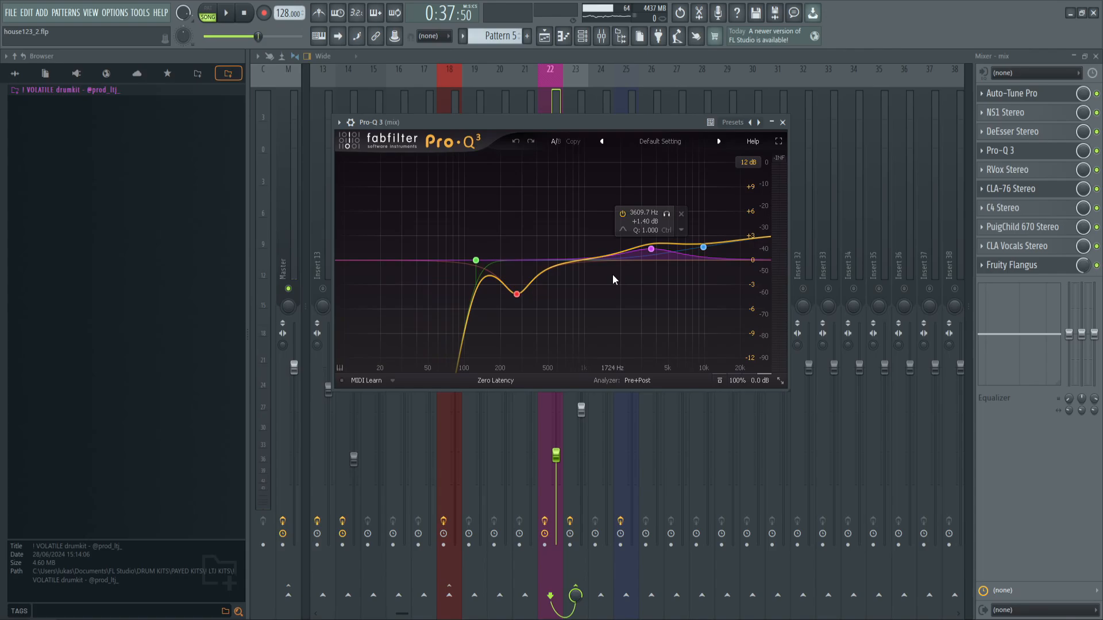
# Examine the mix insert's RVox, C4, PuigChild 670, CLA Vocals and Fruity Flangus settings, and close the plugin windows
pyautogui.click(1008, 169)
pyautogui.moveTo(402, 118); pyautogui.dragTo(593, 141)
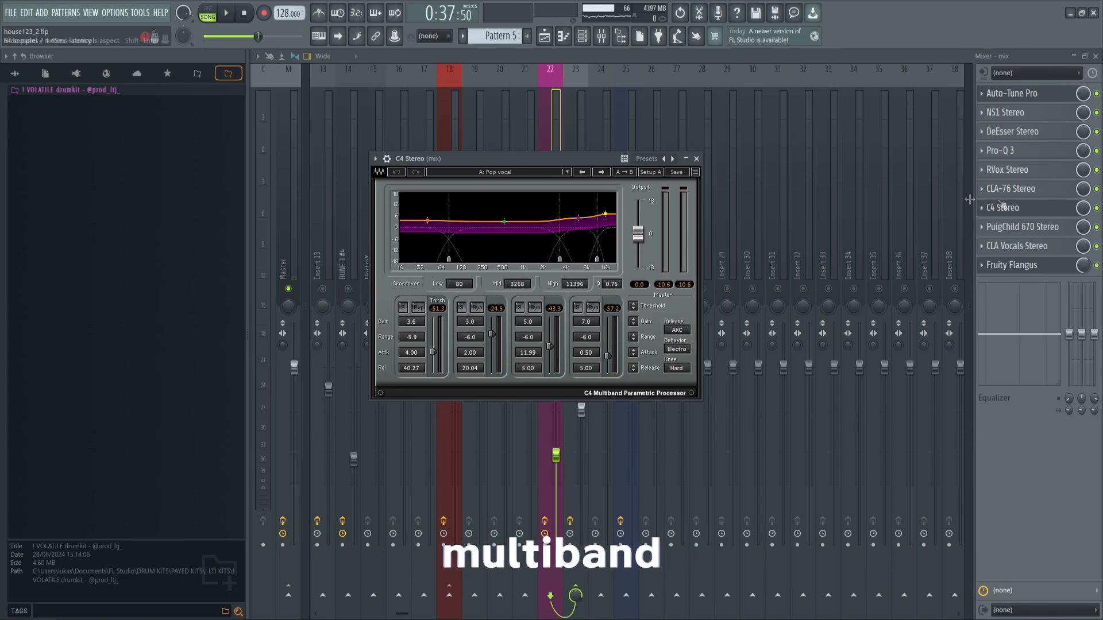
pyautogui.click(1031, 227)
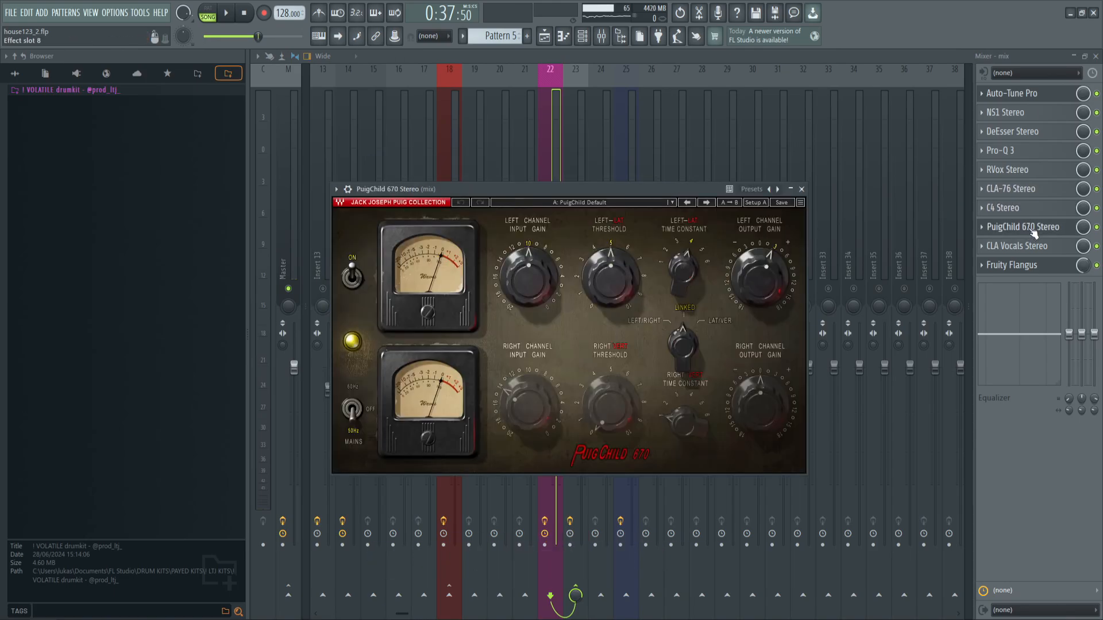
pyautogui.click(1028, 245)
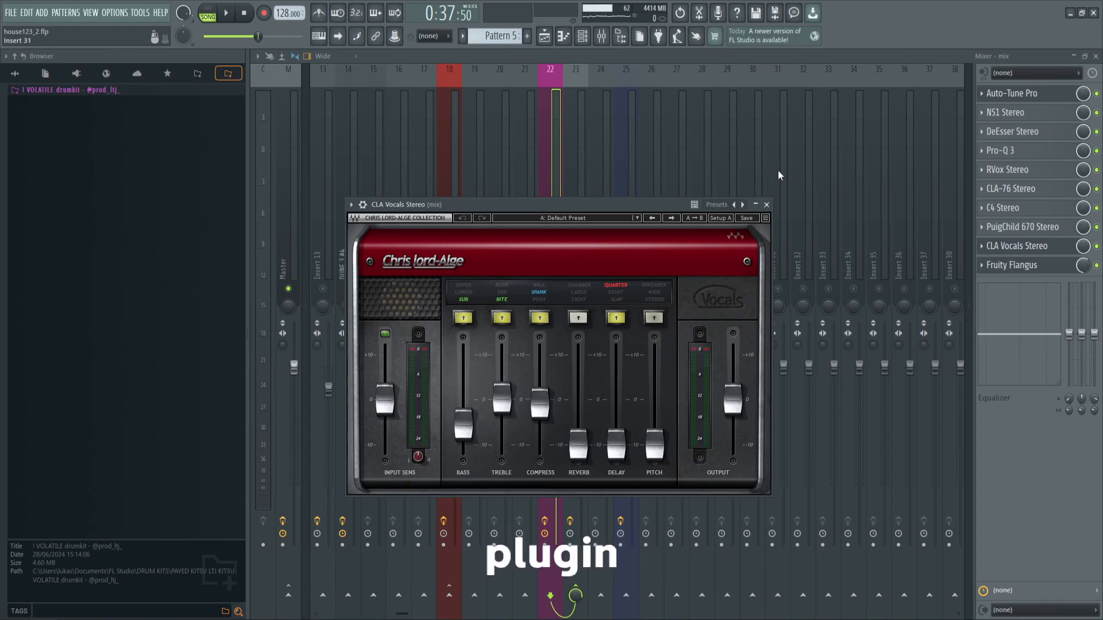
pyautogui.click(1040, 270)
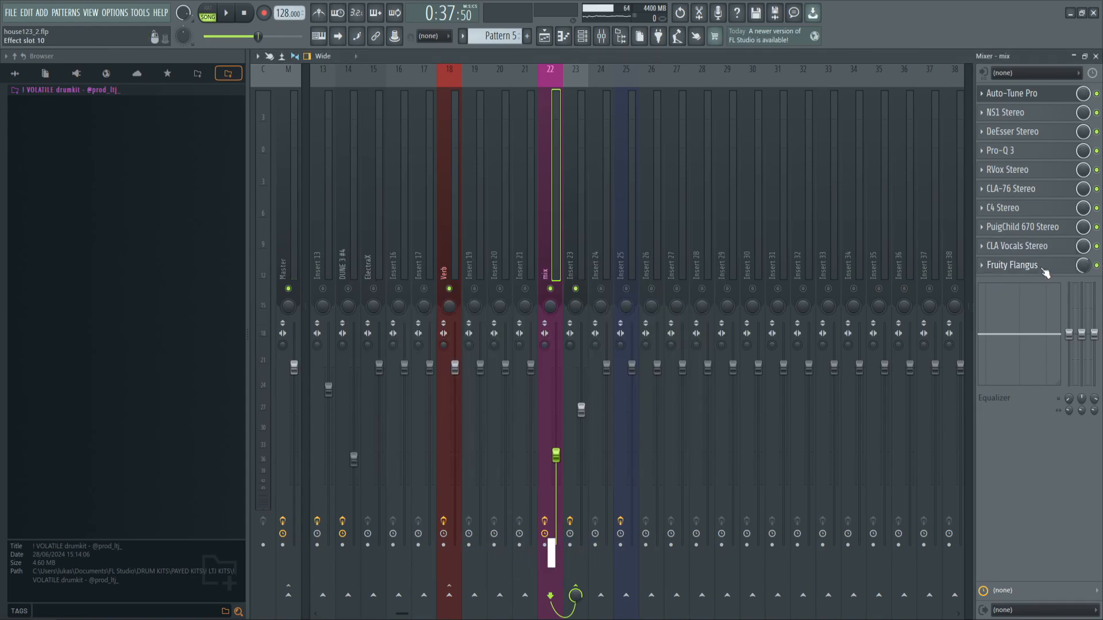
pyautogui.click(1045, 273)
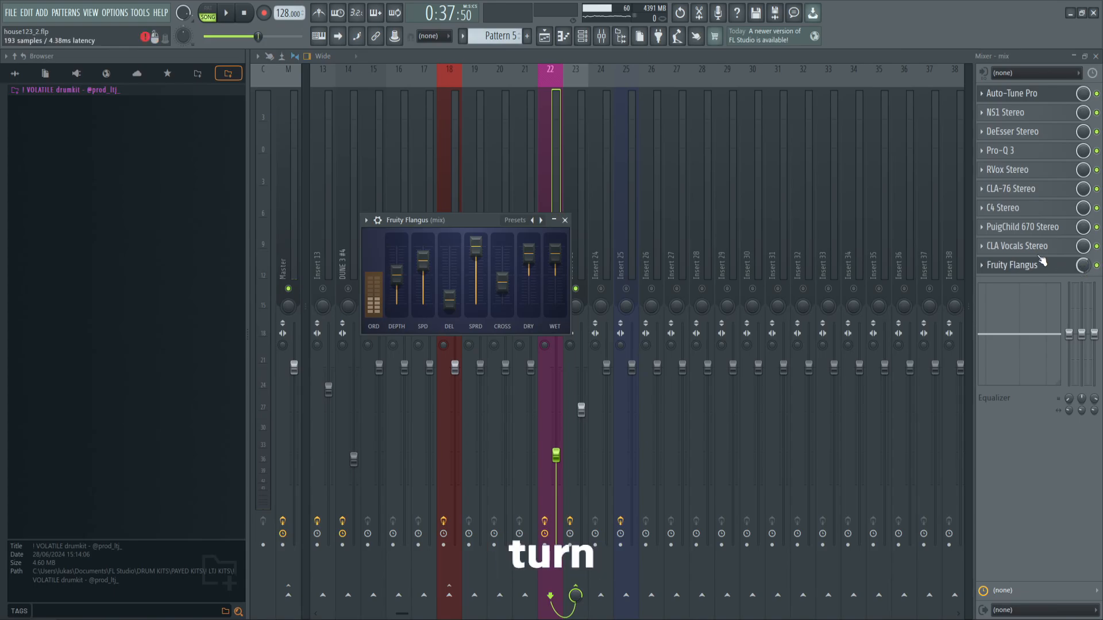
pyautogui.click(1041, 253)
pyautogui.press('Escape')
# Examine the Fruity delay 2 settings on Insert 23 and close the plugin
pyautogui.click(575, 205)
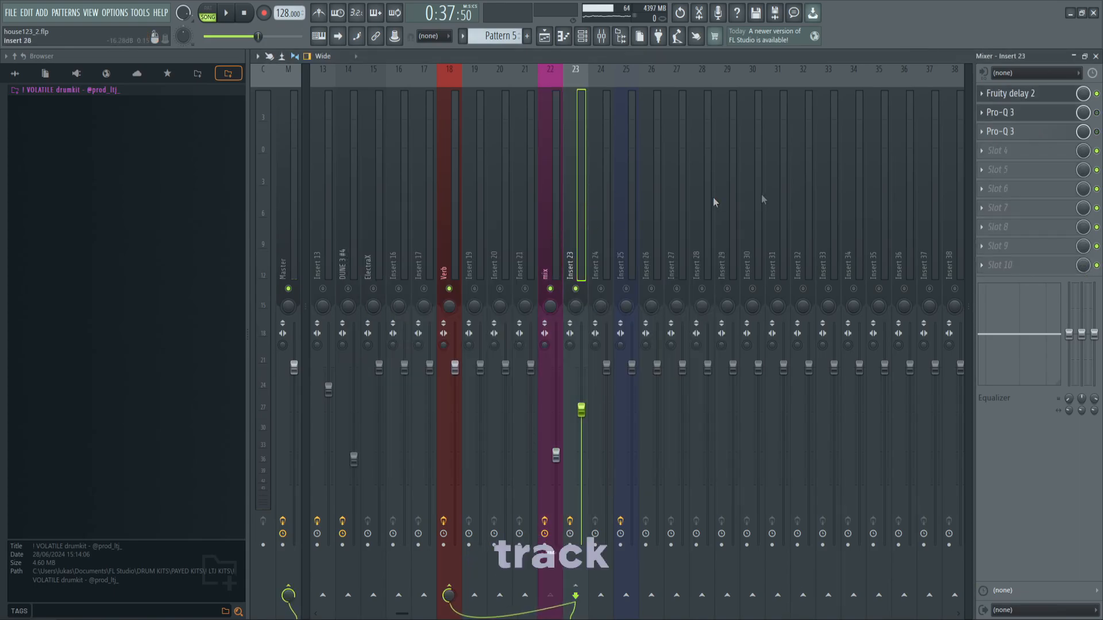
pyautogui.click(1045, 102)
pyautogui.moveTo(418, 192); pyautogui.dragTo(471, 198)
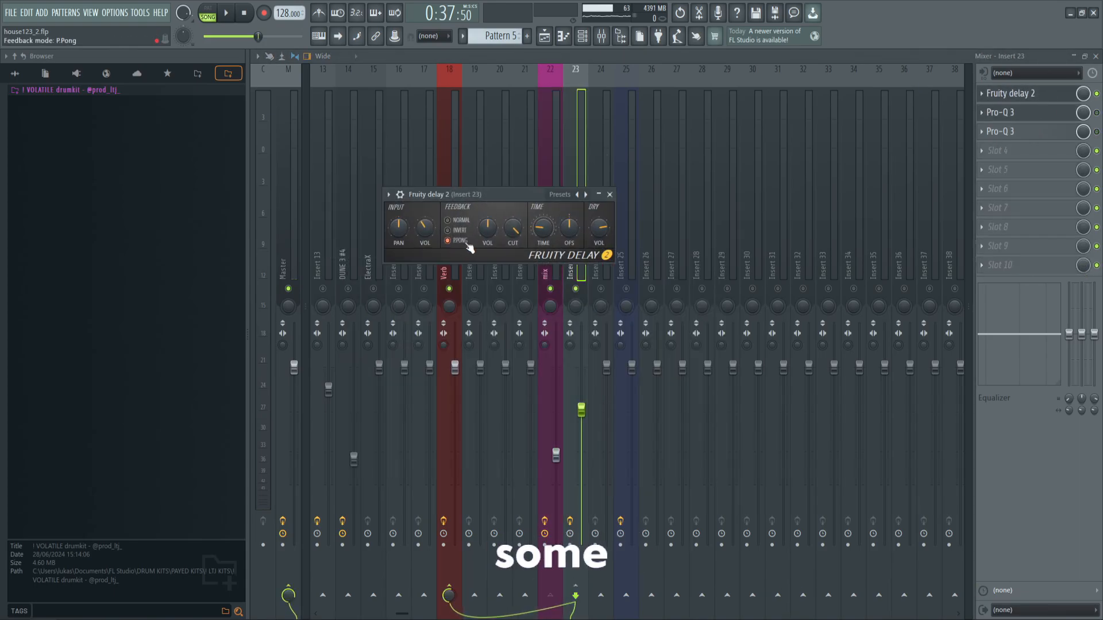
pyautogui.click(611, 197)
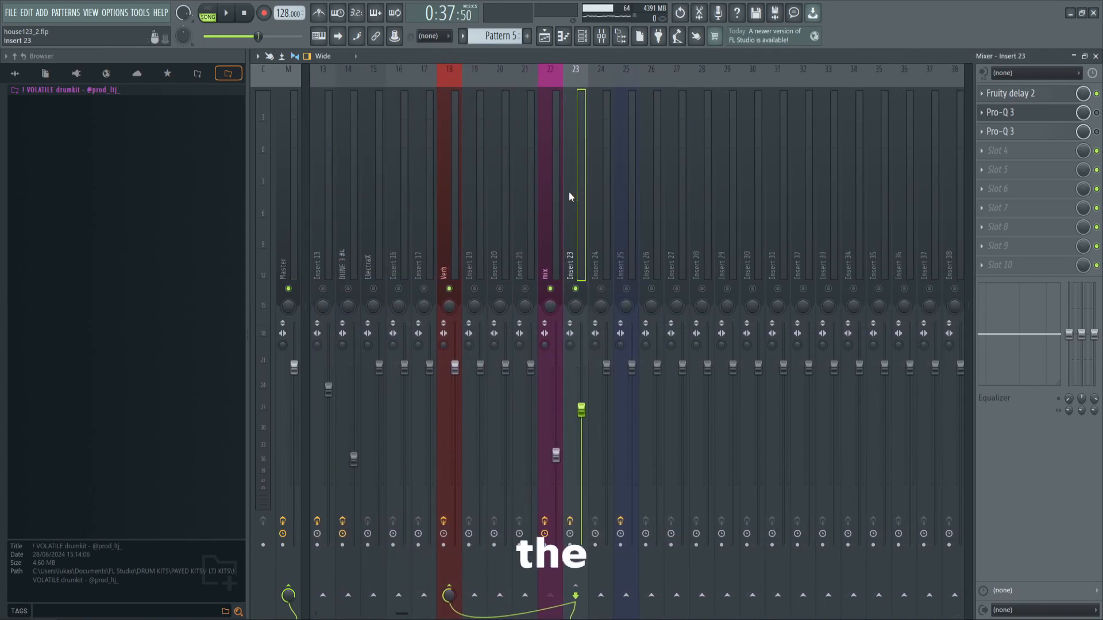
# Return to the playlist to view the arrangement from bar 1 and list the project's patterns
pyautogui.press('F5')
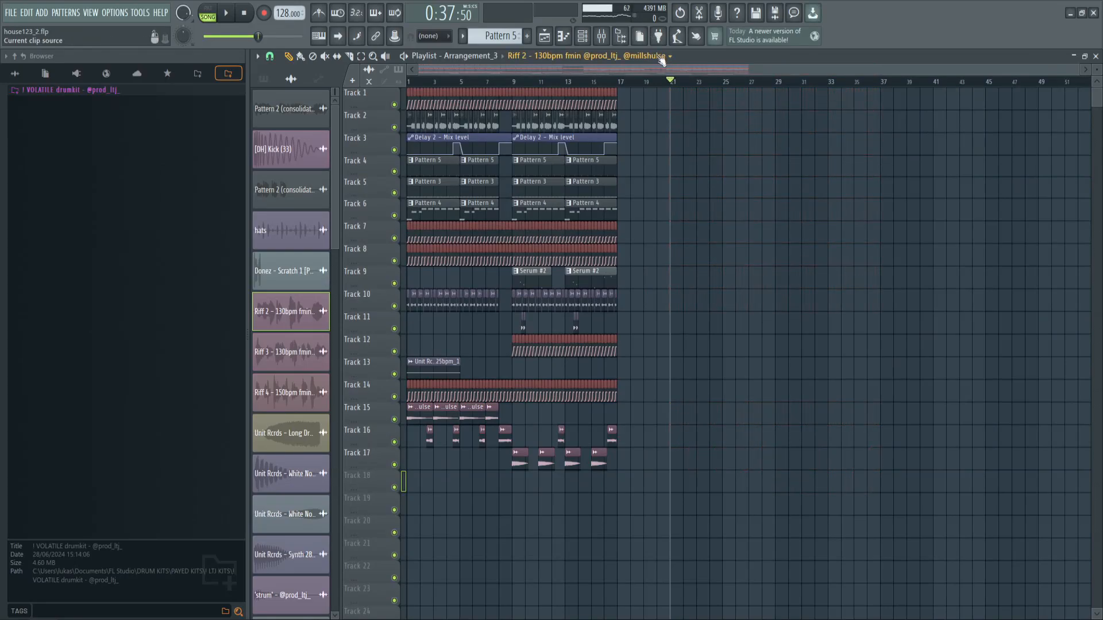
pyautogui.scroll(5, 270, 183)
pyautogui.click(265, 79)
pyautogui.scroll(1, 392, 314)
pyautogui.scroll(-2, 379, 359)
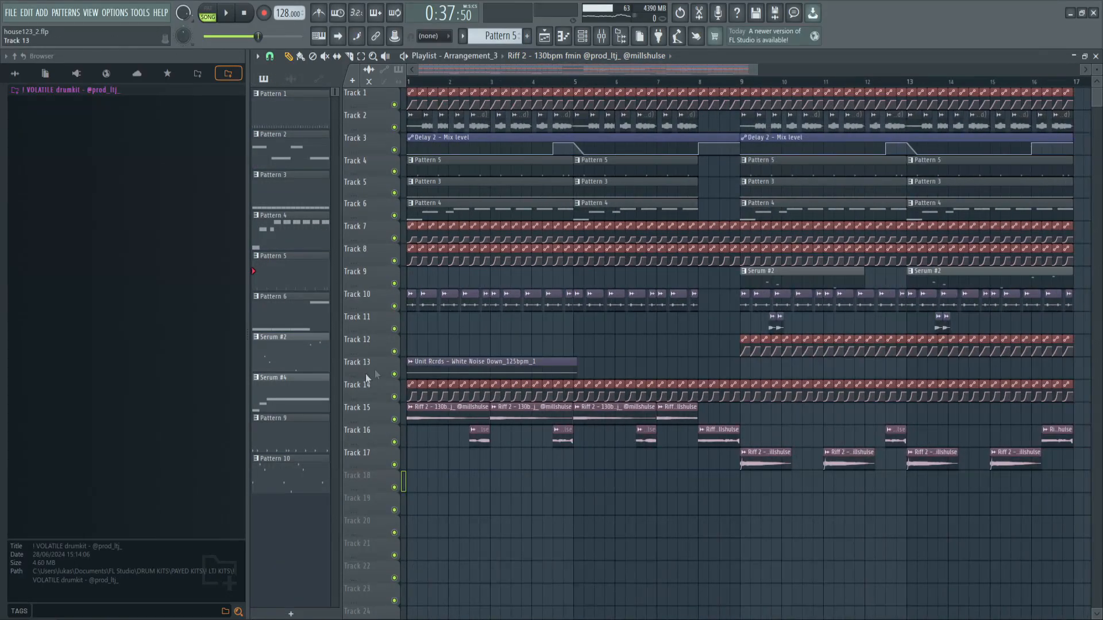
# Solo Track 13, select its white noise clip and place the playhead near the start of the arrangement
pyautogui.scroll(3, 377, 373)
pyautogui.rightClick(394, 375)
pyautogui.click(432, 367)
pyautogui.click(429, 82)
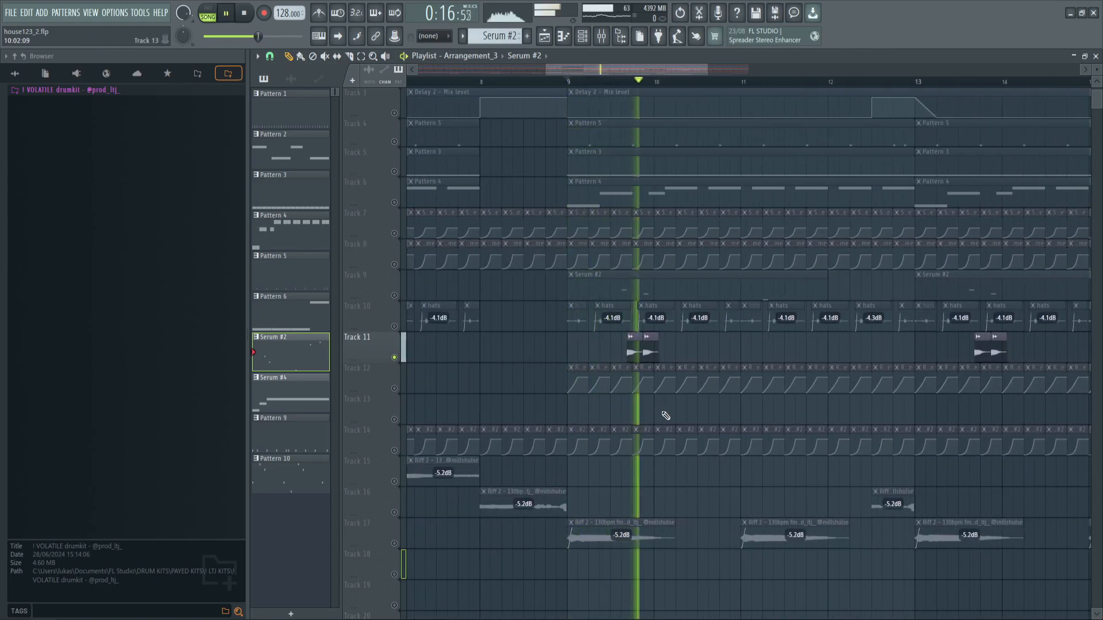
# Stop playback with the playhead back at bar 1, and clear the solo on Track 11
pyautogui.press('space')
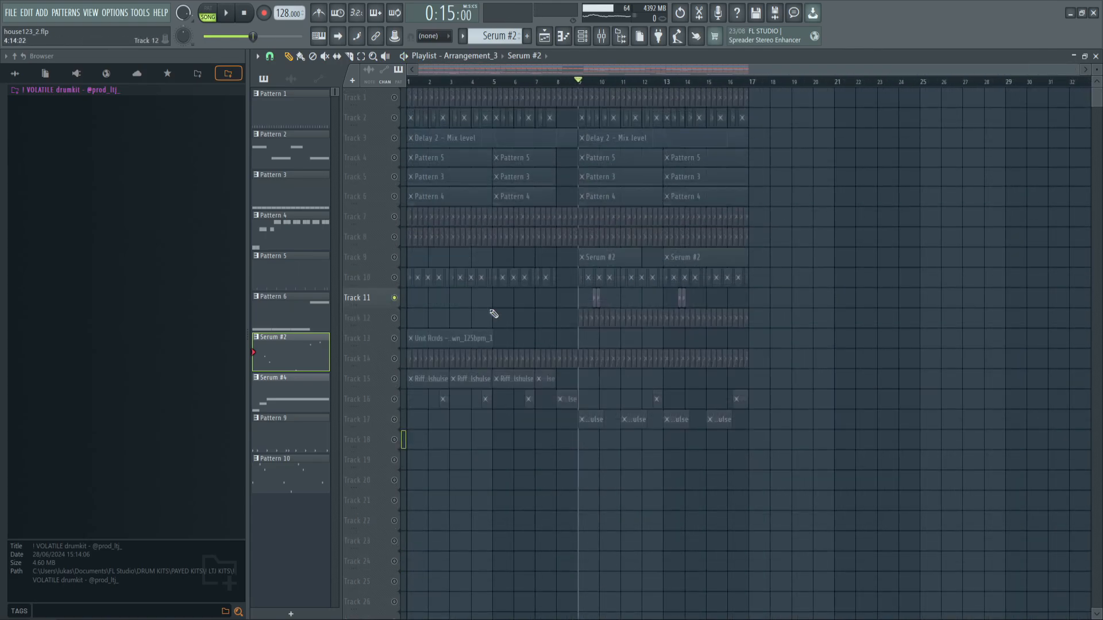
pyautogui.click(409, 81)
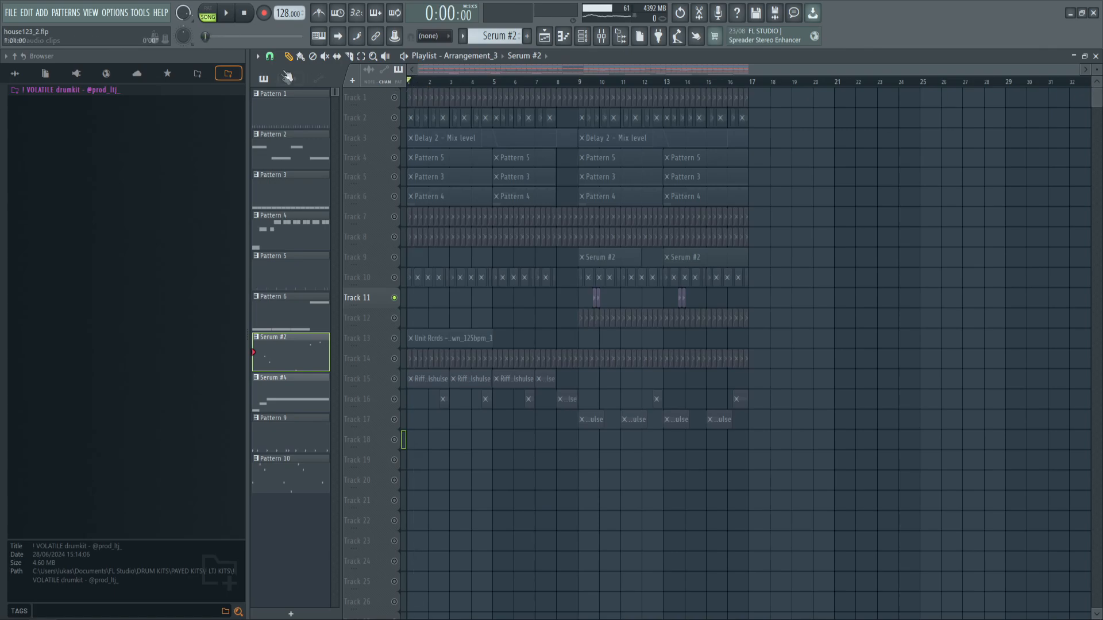
pyautogui.rightClick(394, 296)
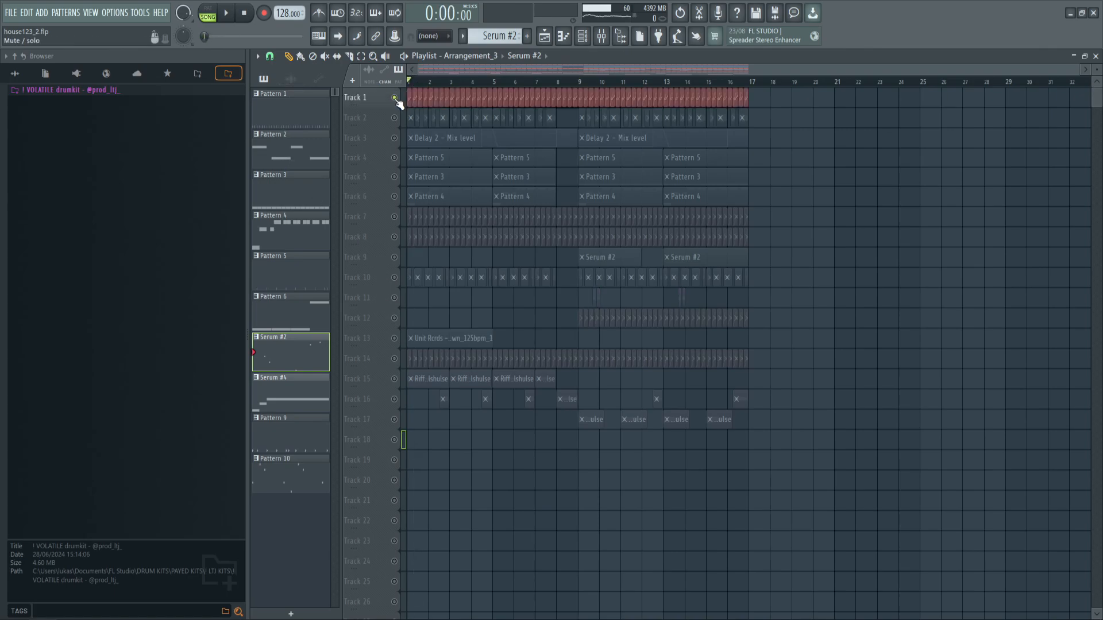
# Select all clips on Tracks 1 to 17 and save the project
pyautogui.scroll(3, 827, 422)
pyautogui.scroll(-1, 830, 424)
pyautogui.moveTo(1088, 549); pyautogui.dragTo(311, 104)
pyautogui.hotkey('ctrl', 's')
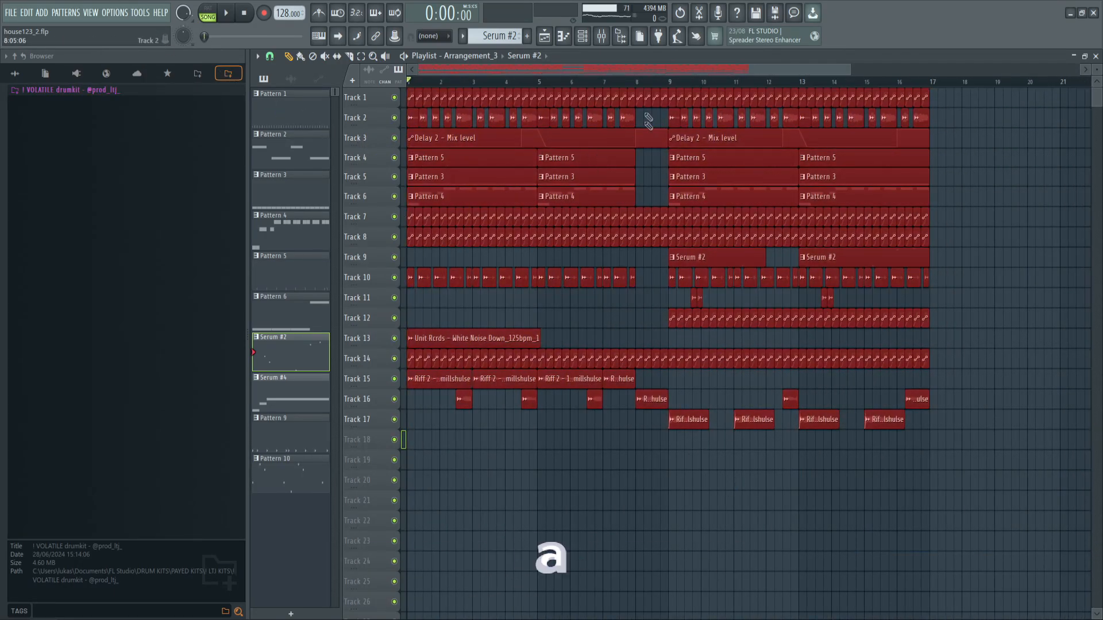
pyautogui.scroll(-1, 654, 431)
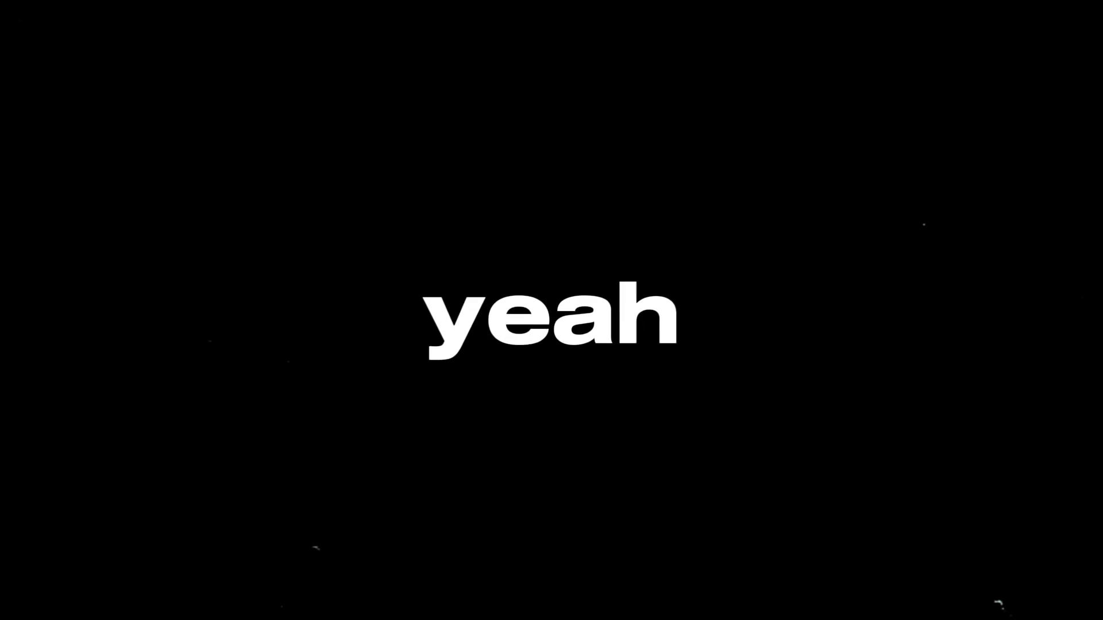